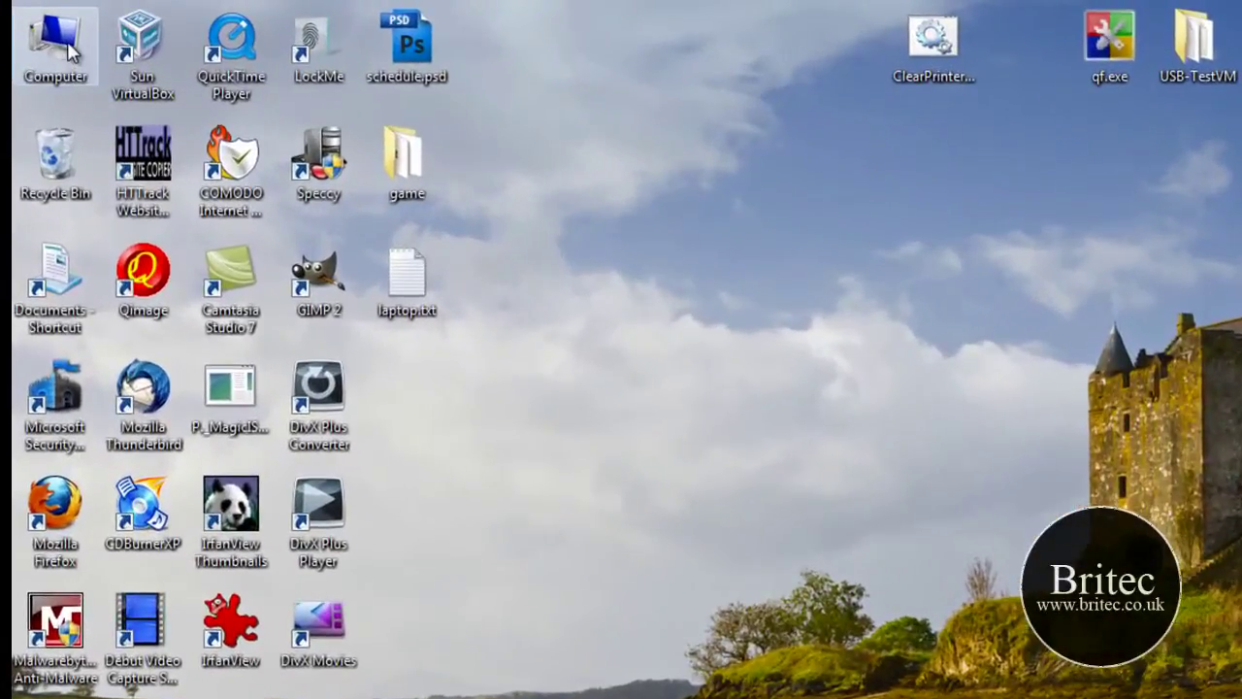
- Open the Computer window and bring up the Map Network Drive dialog
{"action": "double_click", "coordinate": [108, 21]}
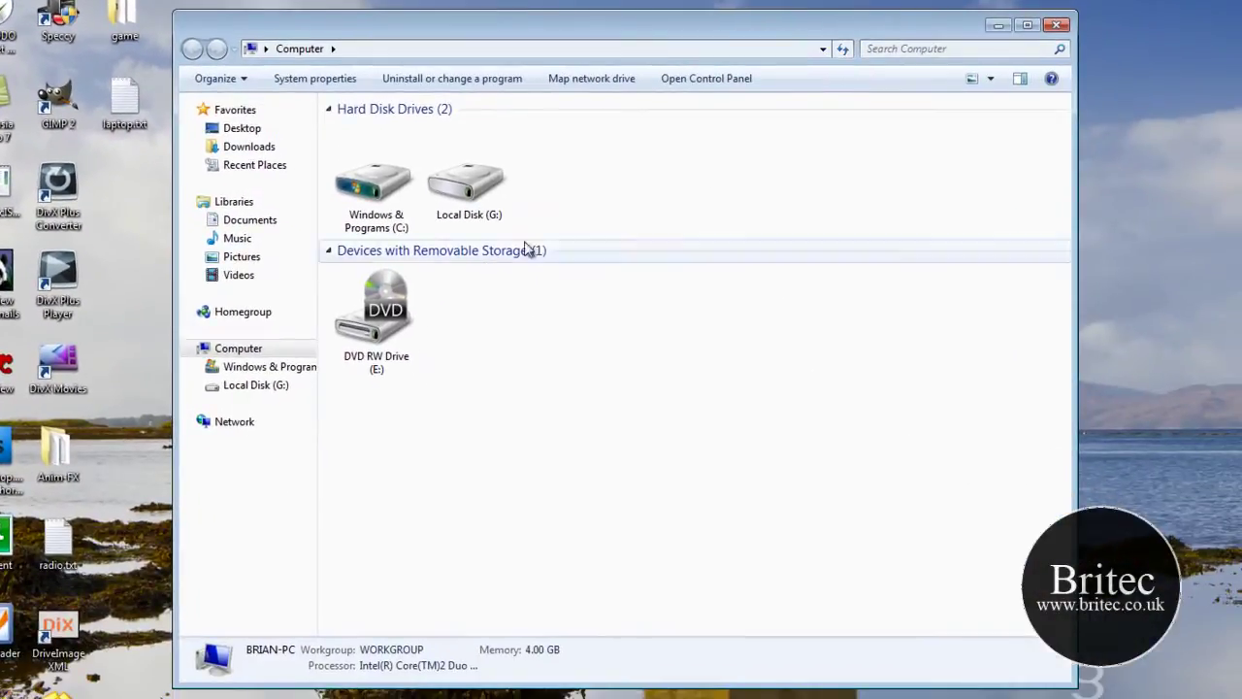
{"action": "left_click", "coordinate": [560, 89]}
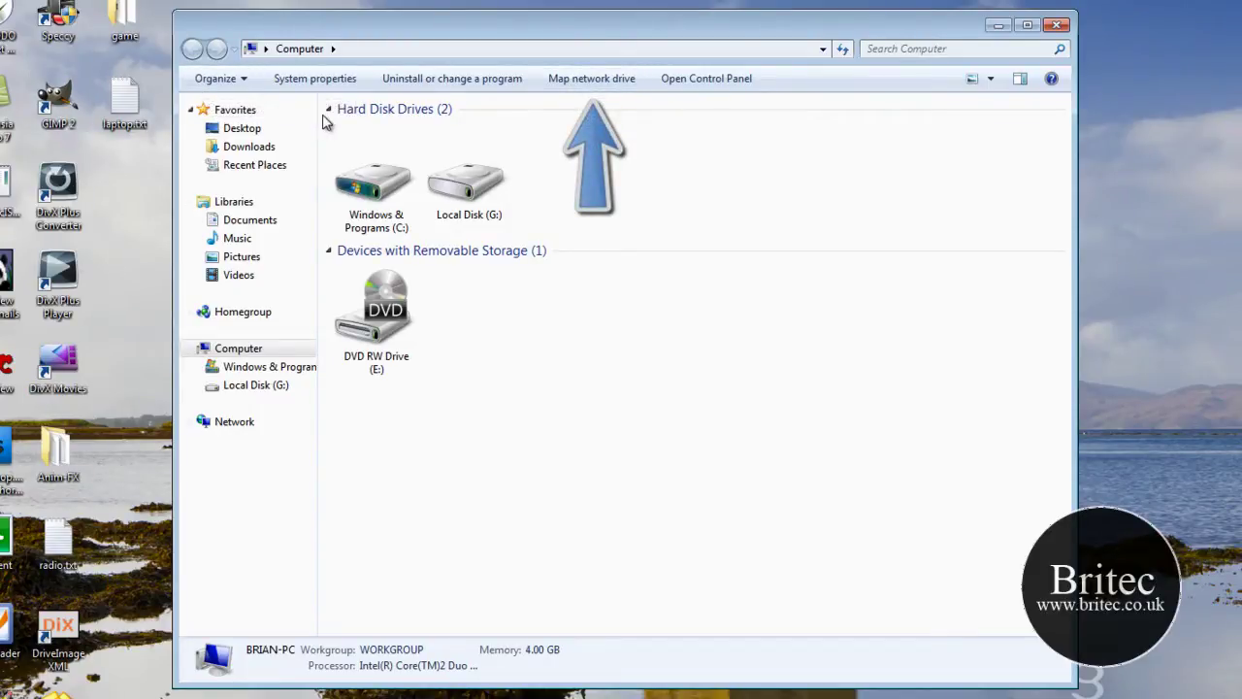
{"action": "key", "text": "alt"}
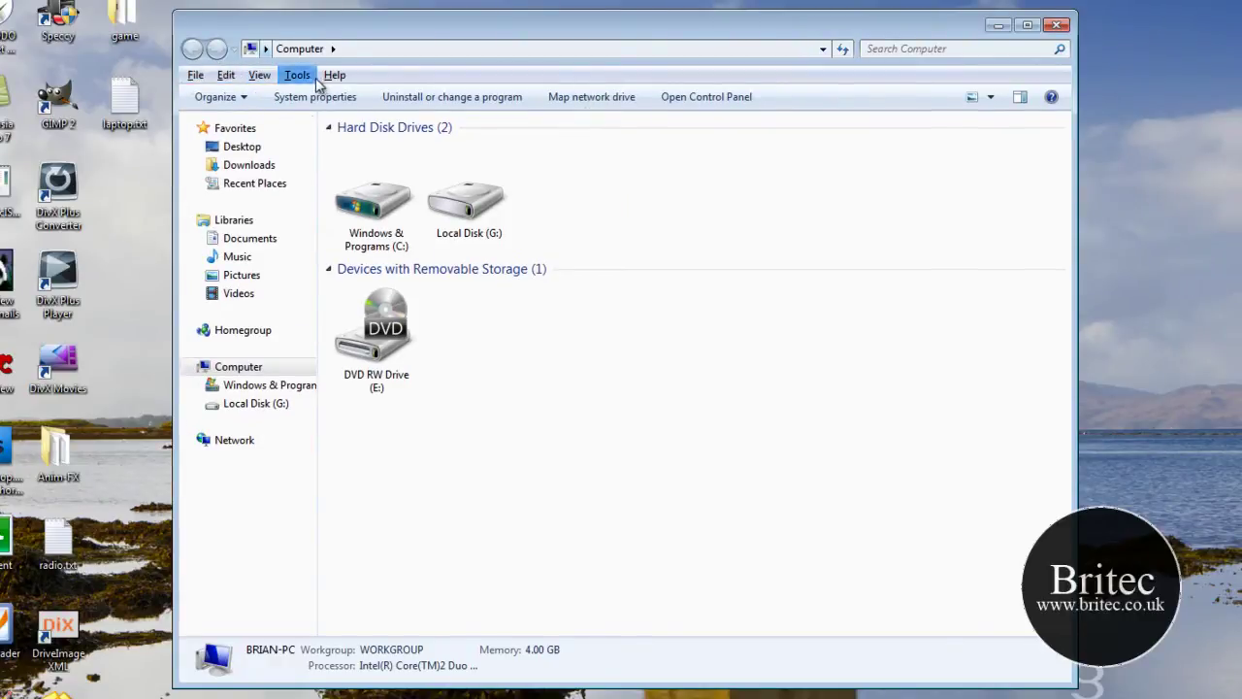
{"action": "left_click", "coordinate": [297, 76]}
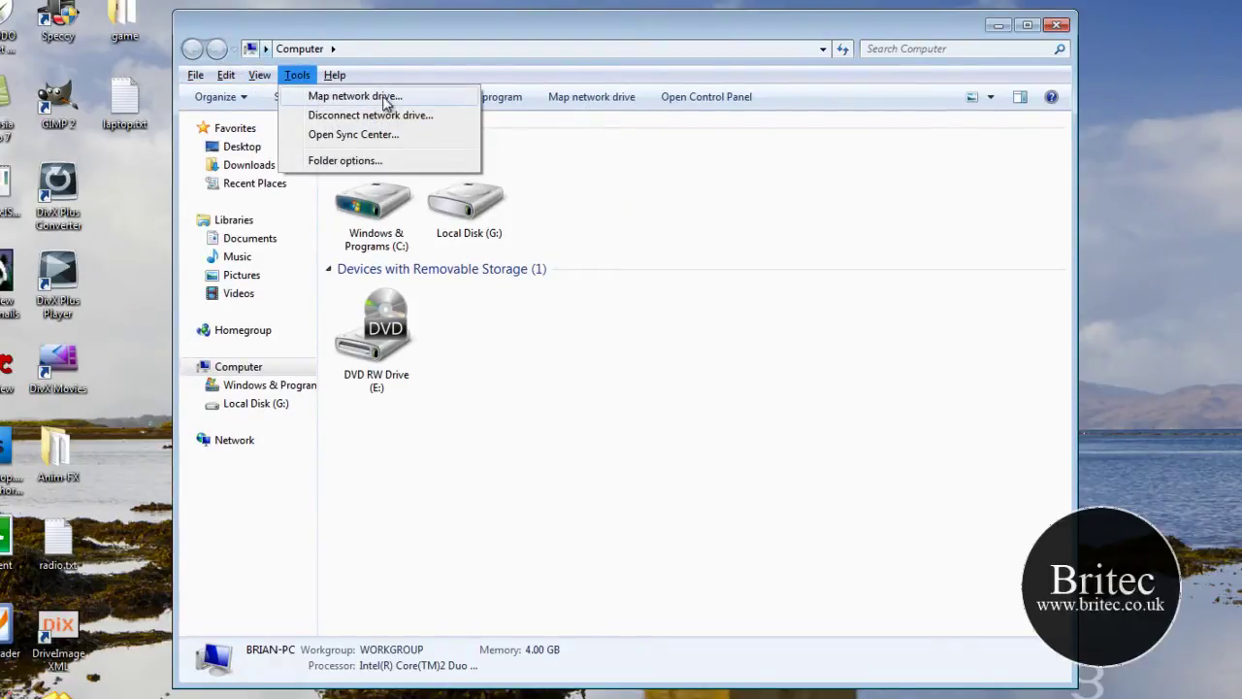
{"action": "left_click", "coordinate": [805, 267]}
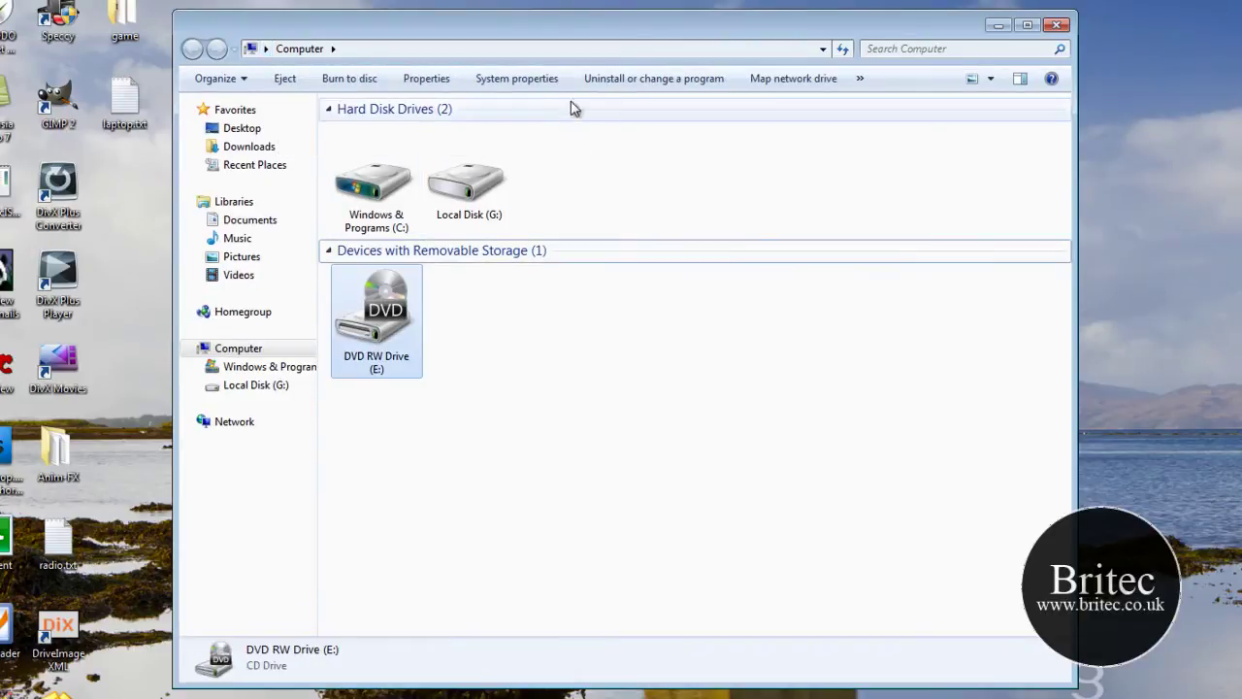
{"action": "left_click", "coordinate": [790, 82]}
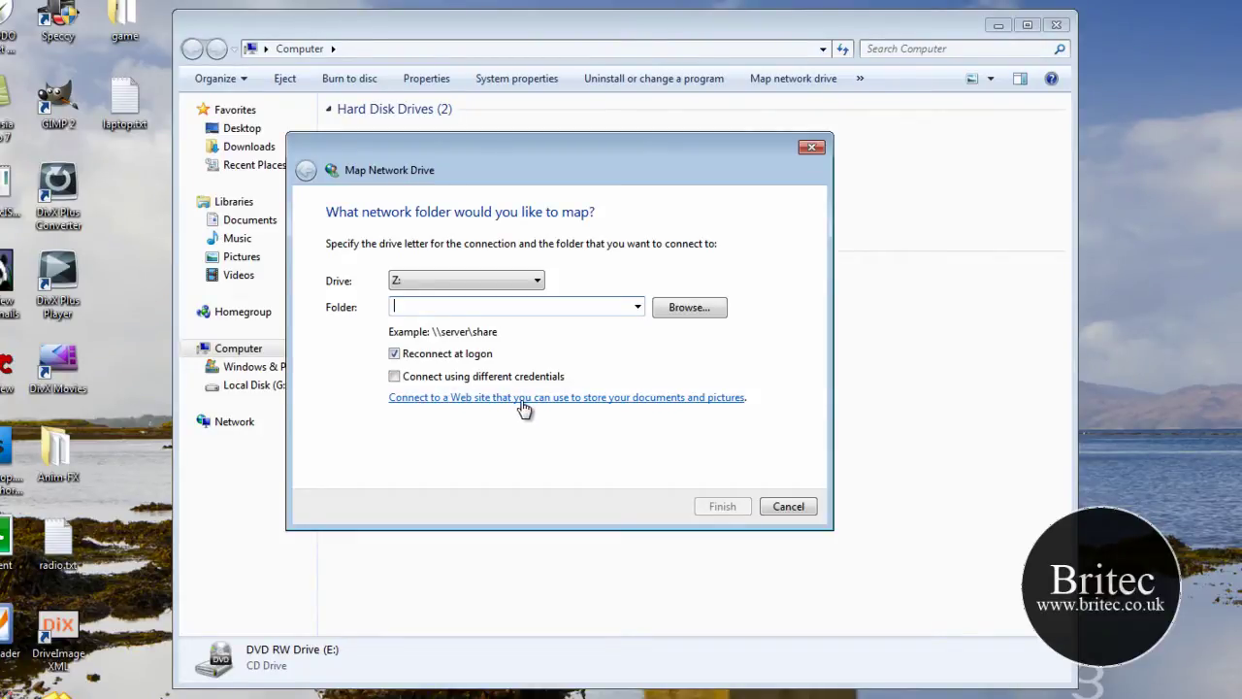
- Start the Add Network Location wizard from the web site storage link and choose a custom network location
{"action": "left_click", "coordinate": [626, 405]}
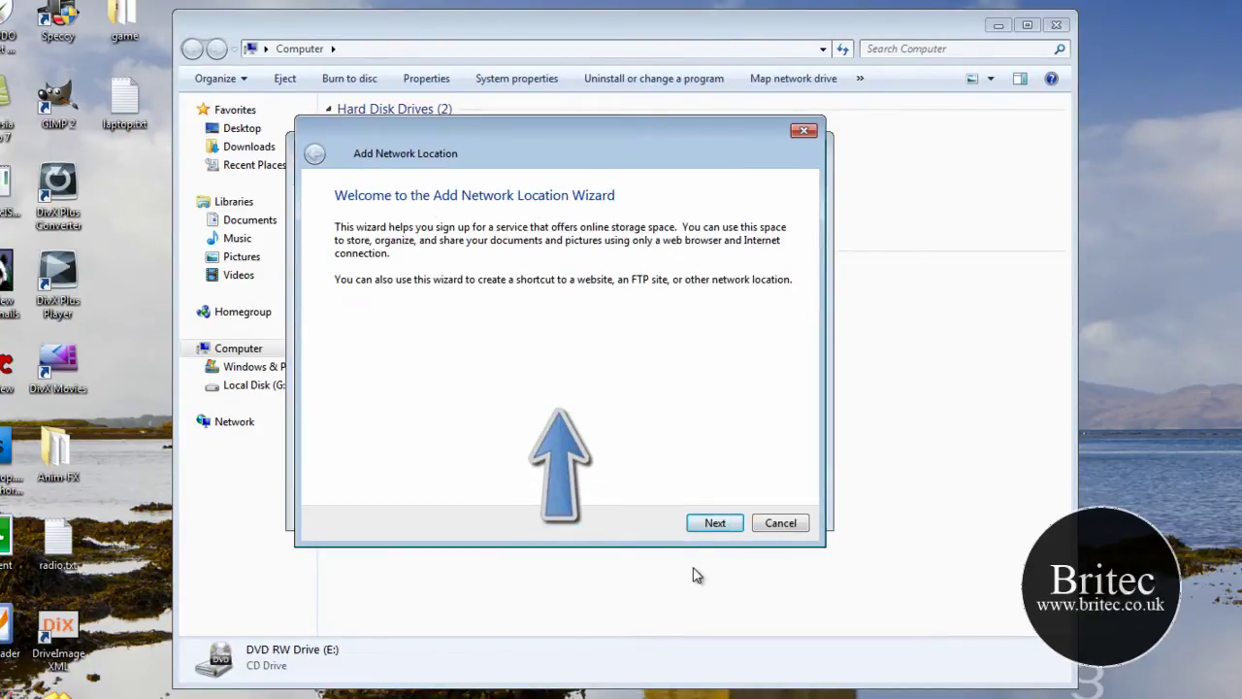
{"action": "left_click", "coordinate": [715, 525]}
{"action": "left_click", "coordinate": [430, 239]}
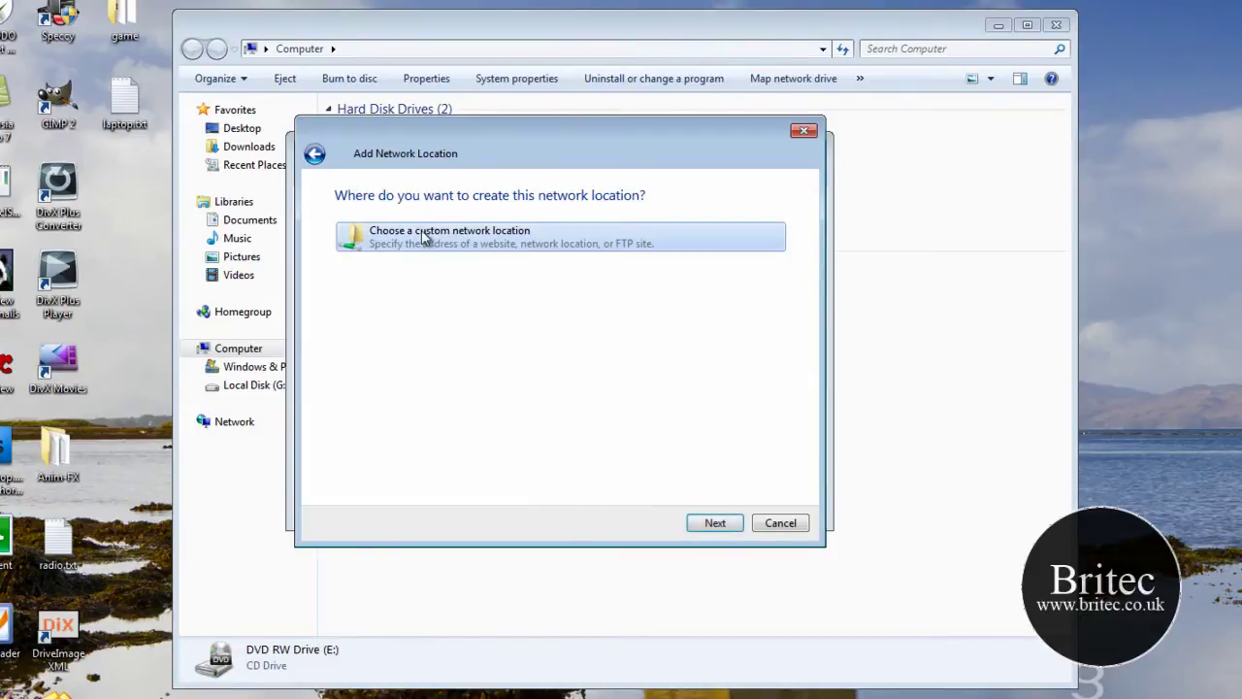
{"action": "left_click", "coordinate": [708, 523]}
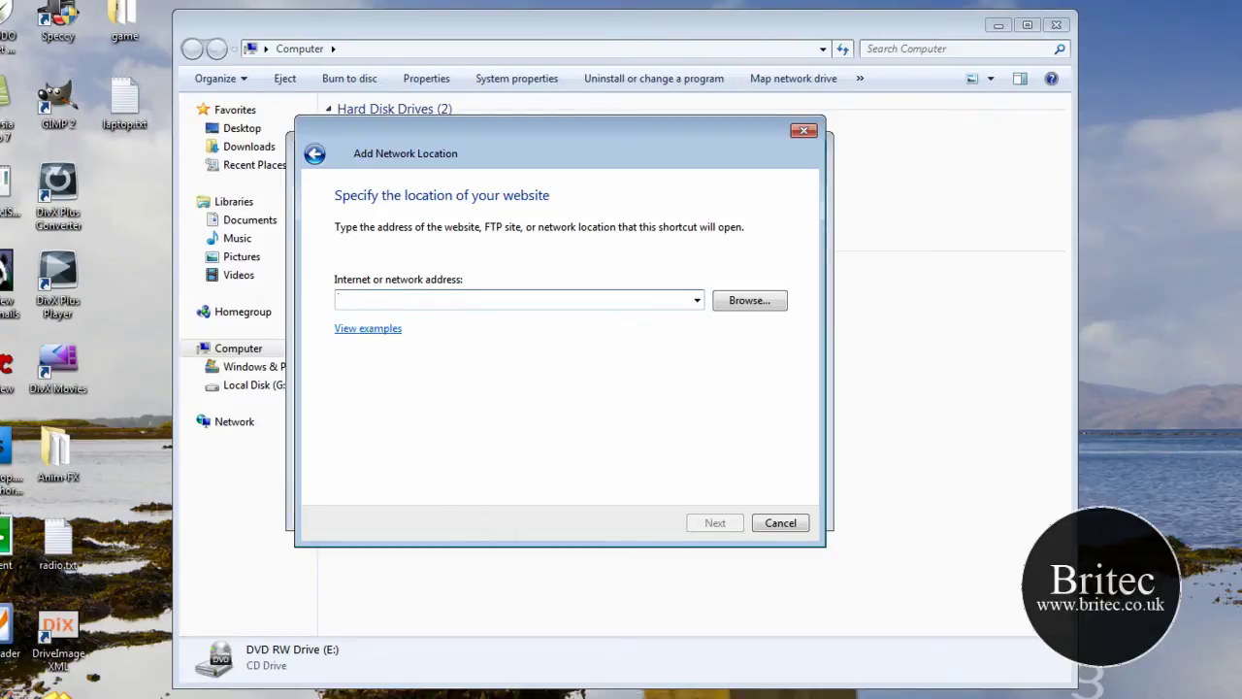
- Switch to the text document of FTP servers and look through its numbered addresses
{"action": "key", "text": "alt+Tab"}
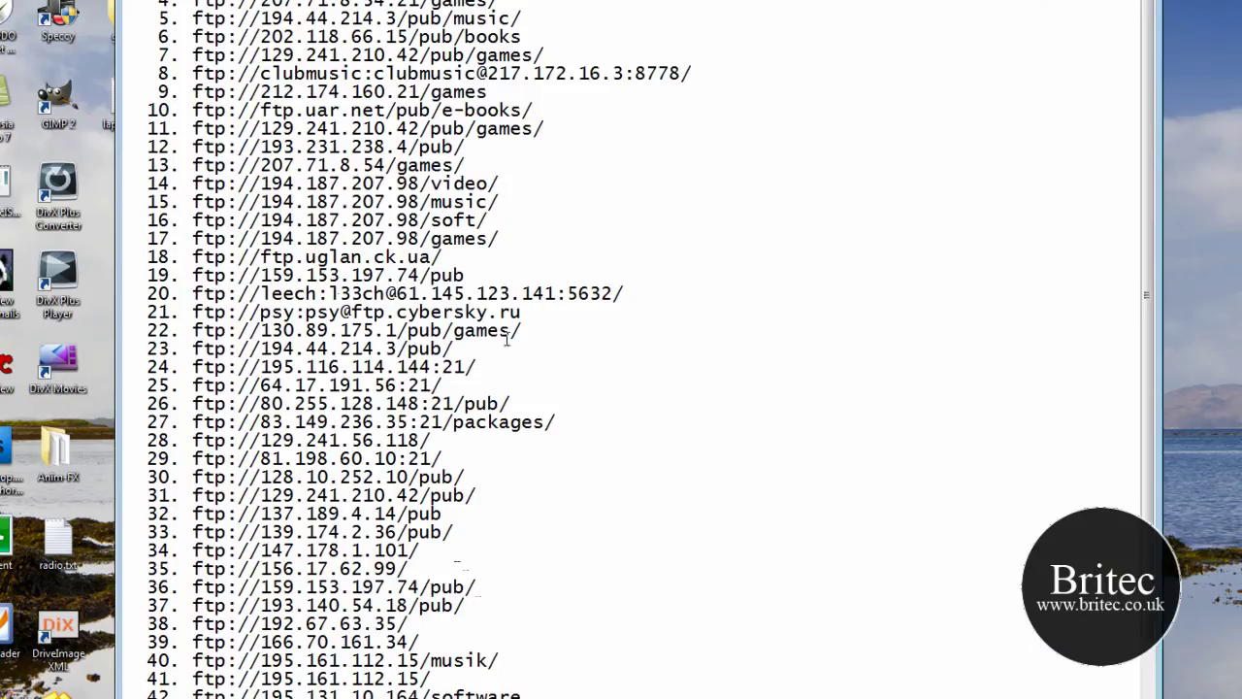
{"action": "scroll", "coordinate": [534, 359], "scroll_direction": "down", "scroll_amount": 2}
{"action": "scroll", "coordinate": [535, 371], "scroll_direction": "up", "scroll_amount": 2}
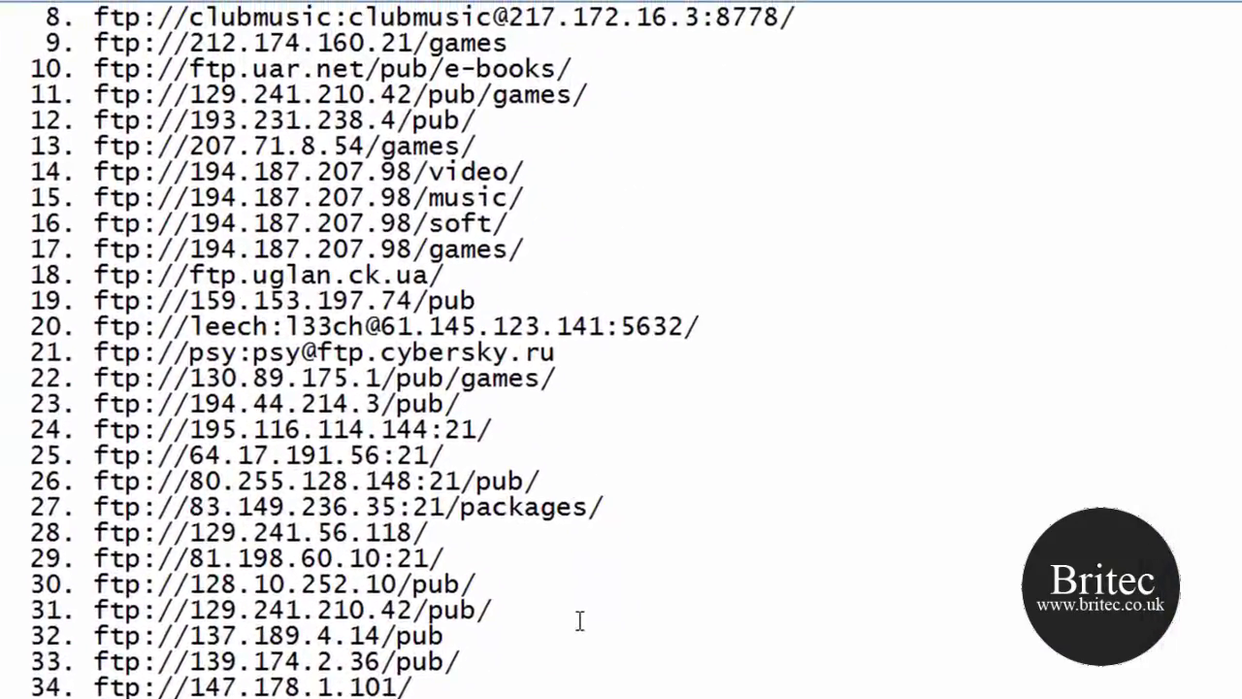
{"action": "scroll", "coordinate": [585, 655], "scroll_direction": "up", "scroll_amount": 3}
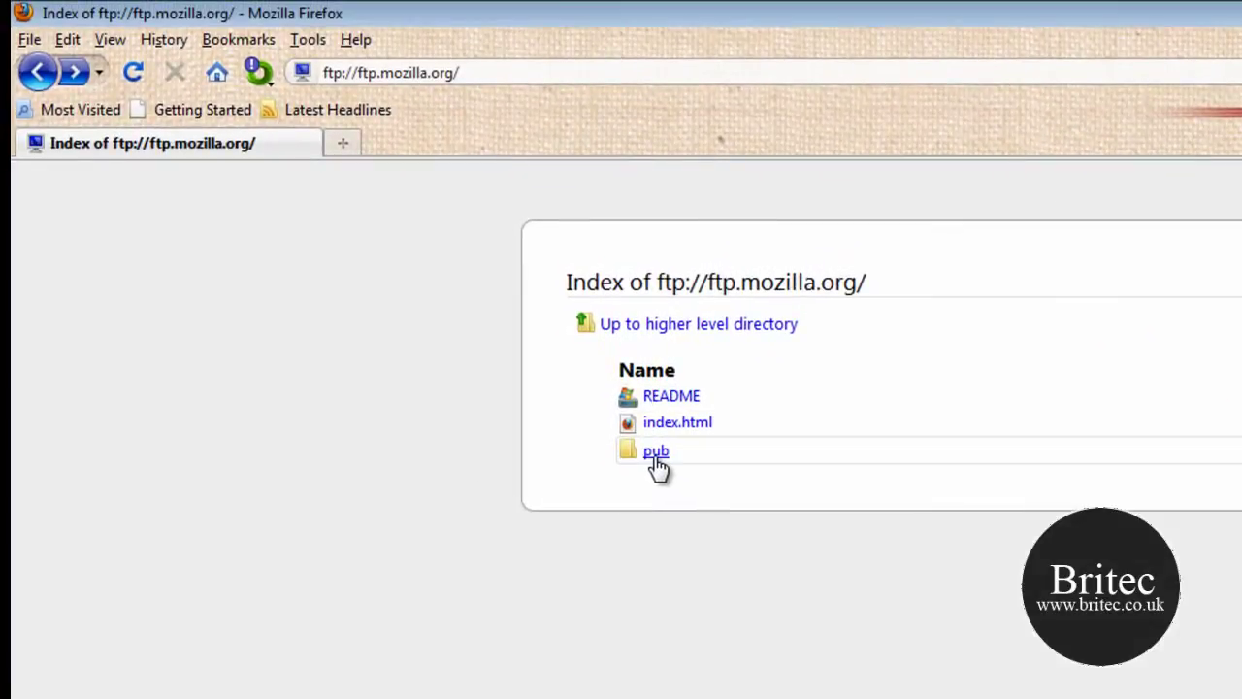
- Browse the ftp.mozilla.org site in Firefox down to pub/firefox/releases and look through the version folders
{"action": "left_click", "coordinate": [656, 460]}
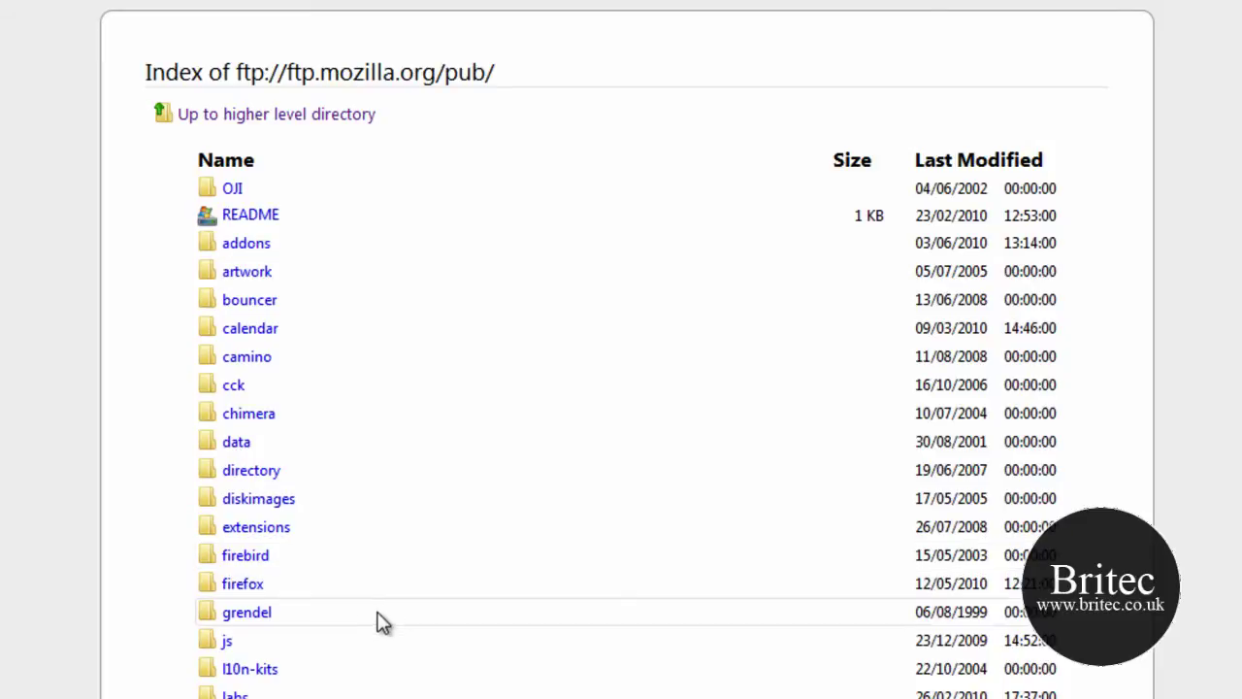
{"action": "scroll", "coordinate": [378, 616], "scroll_direction": "down", "scroll_amount": 3}
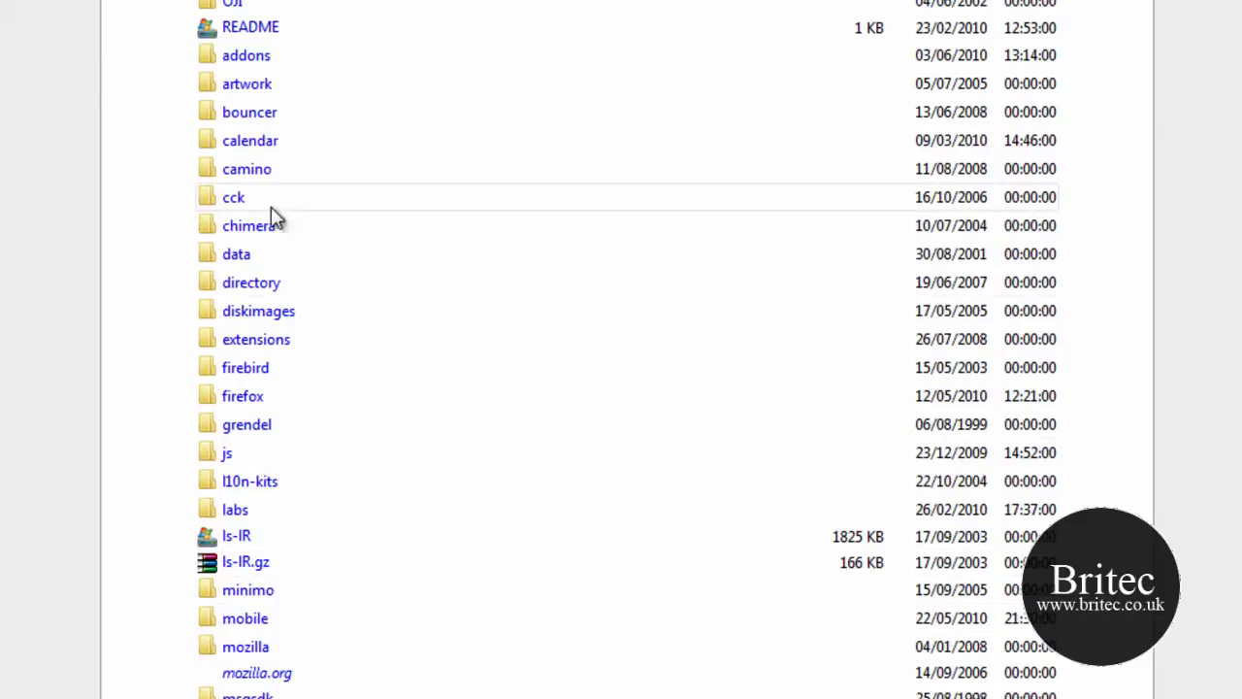
{"action": "scroll", "coordinate": [378, 424], "scroll_direction": "up", "scroll_amount": 3}
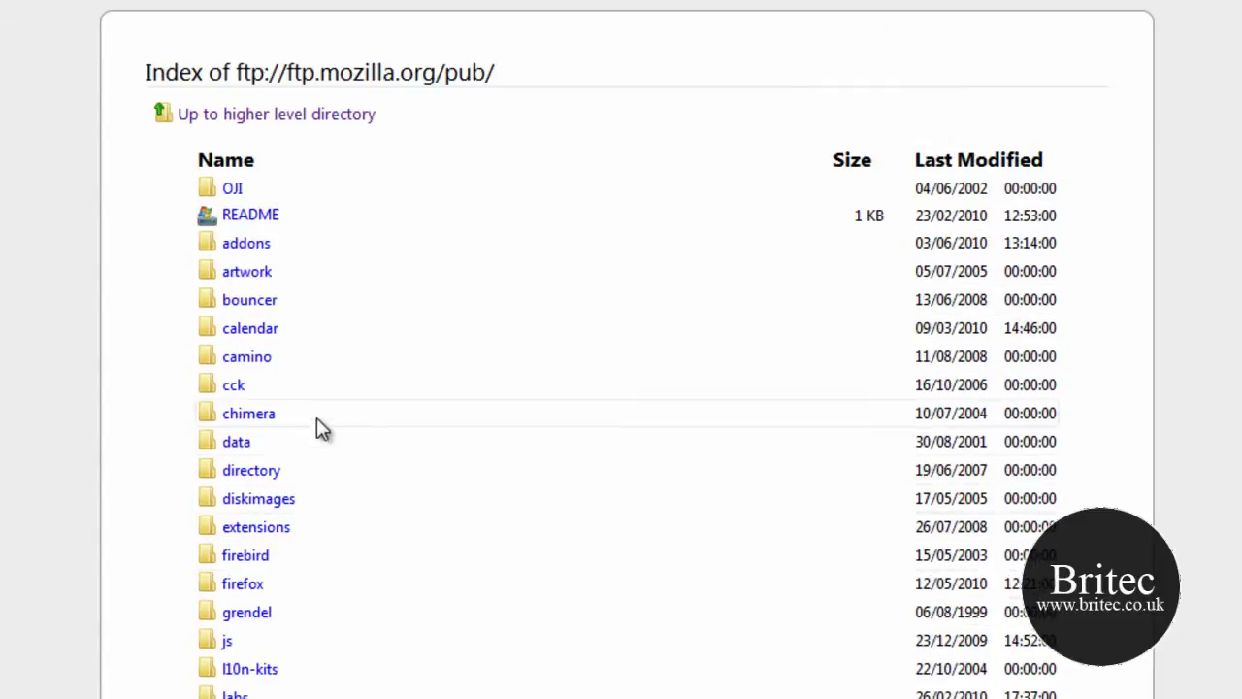
{"action": "left_click", "coordinate": [241, 585]}
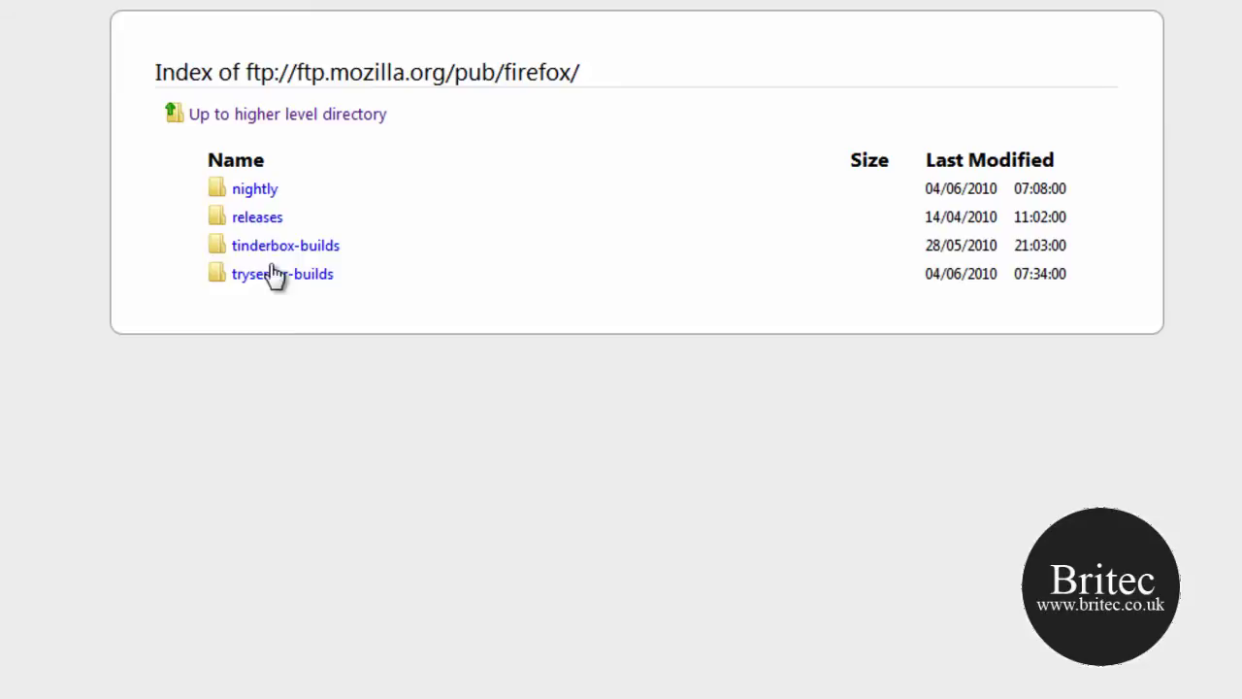
{"action": "left_click", "coordinate": [257, 221]}
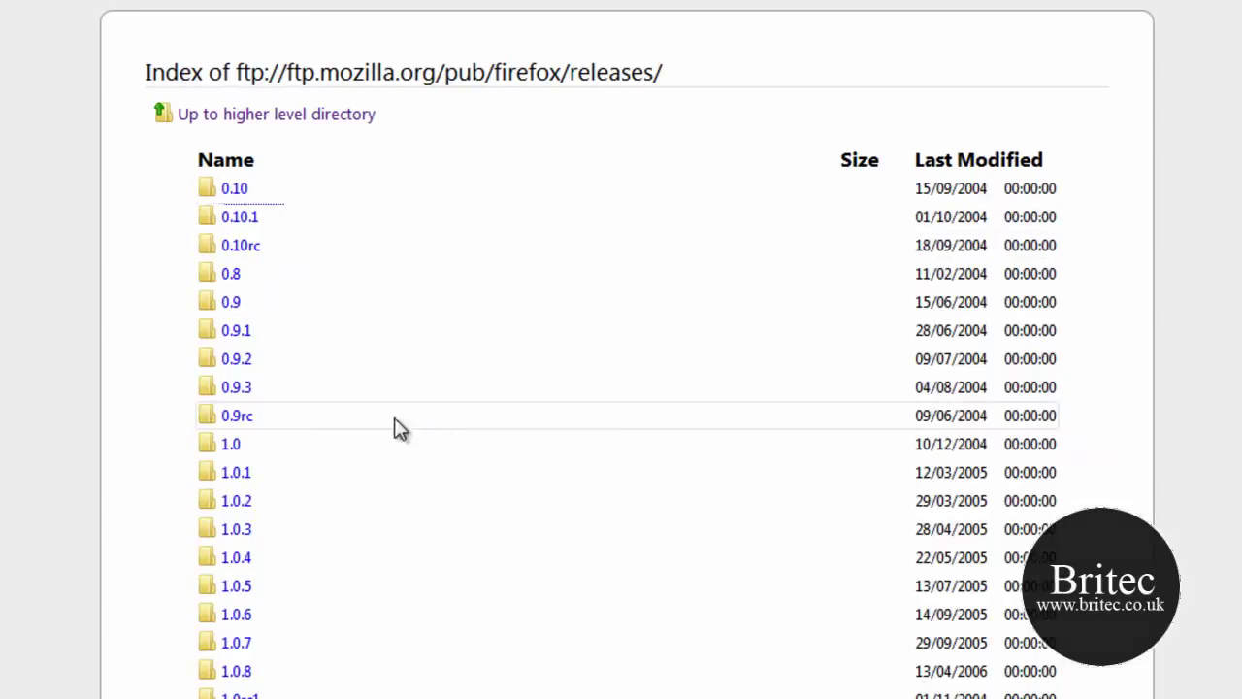
{"action": "scroll", "coordinate": [621, 349], "scroll_direction": "down", "scroll_amount": 15}
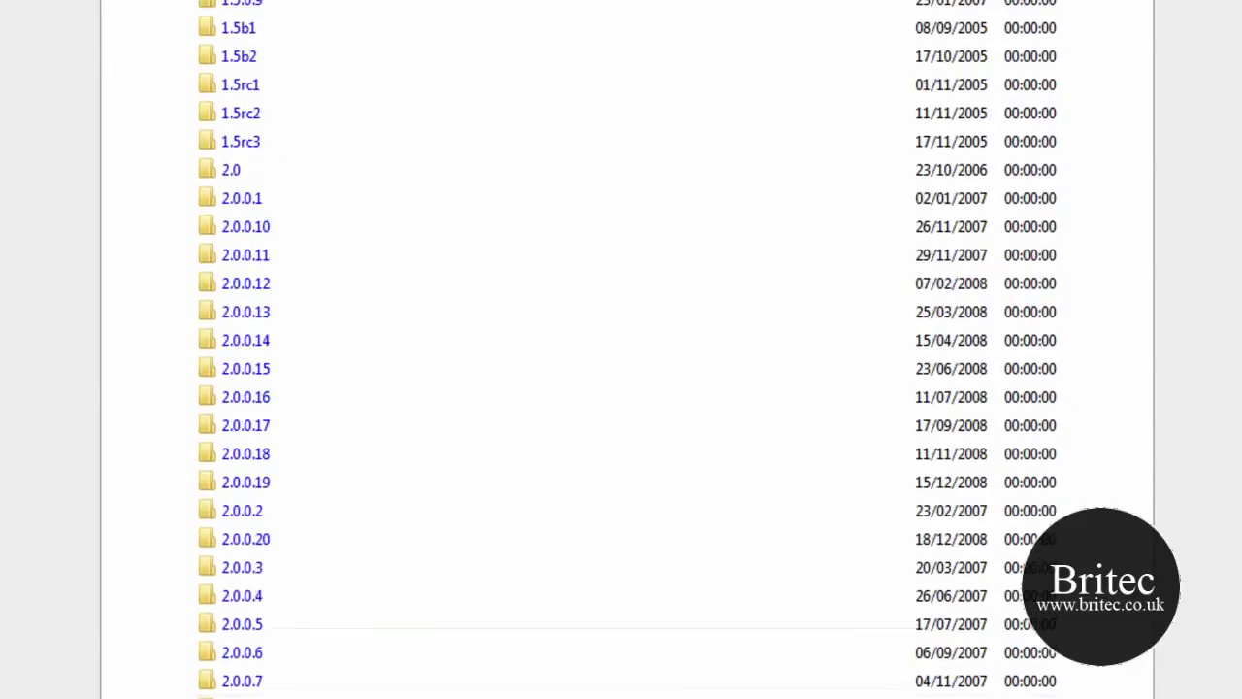
{"action": "scroll", "coordinate": [621, 349], "scroll_direction": "down", "scroll_amount": 13}
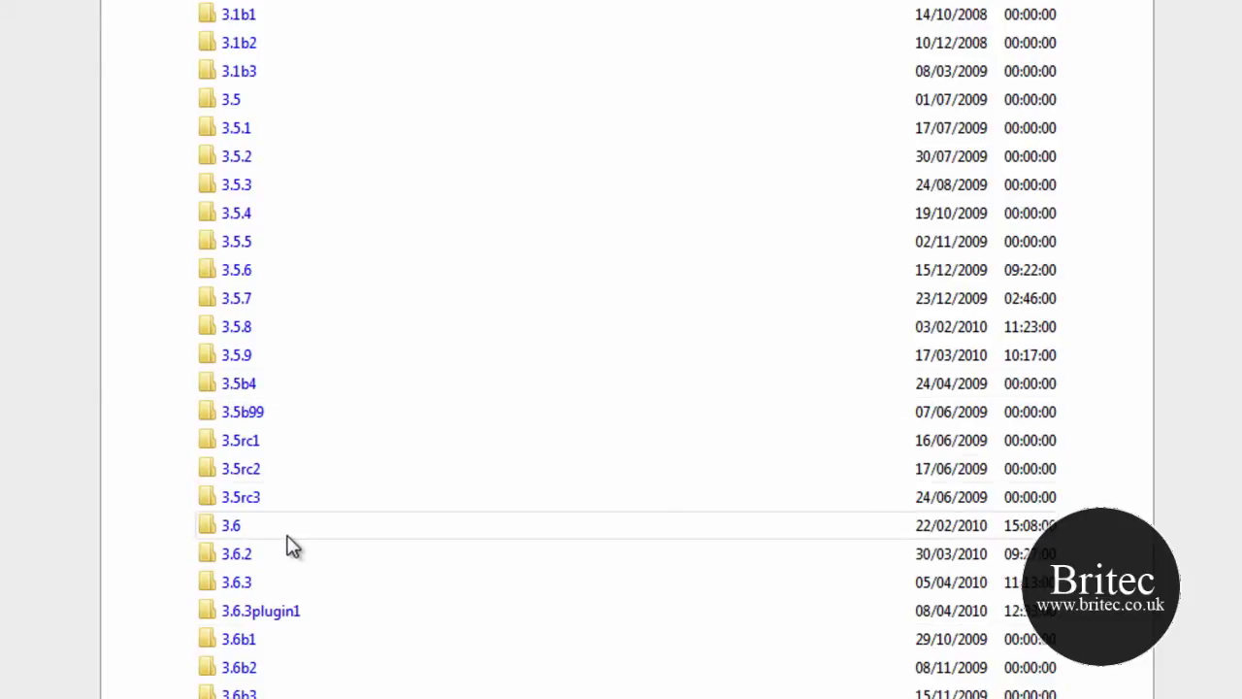
{"action": "left_click", "coordinate": [242, 413]}
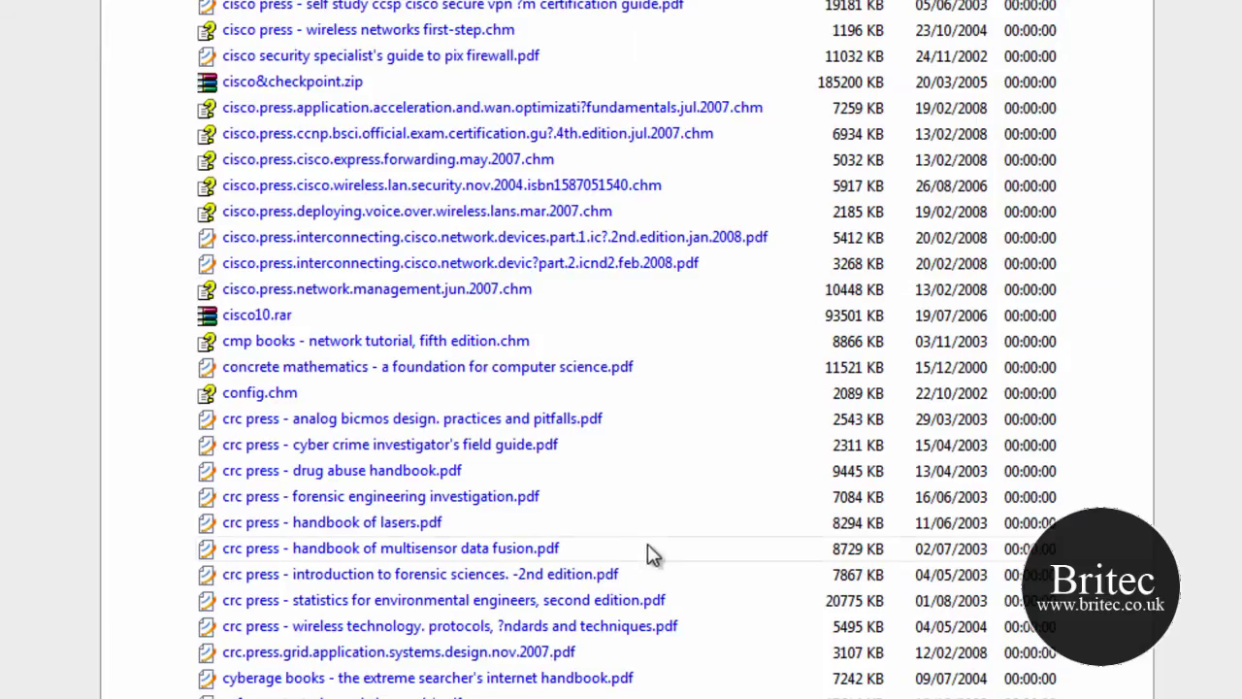
- Look through the e-book file listing at ftp://ftp.uar.net/pub/e-books/
{"action": "scroll", "coordinate": [647, 551], "scroll_direction": "up", "scroll_amount": 10}
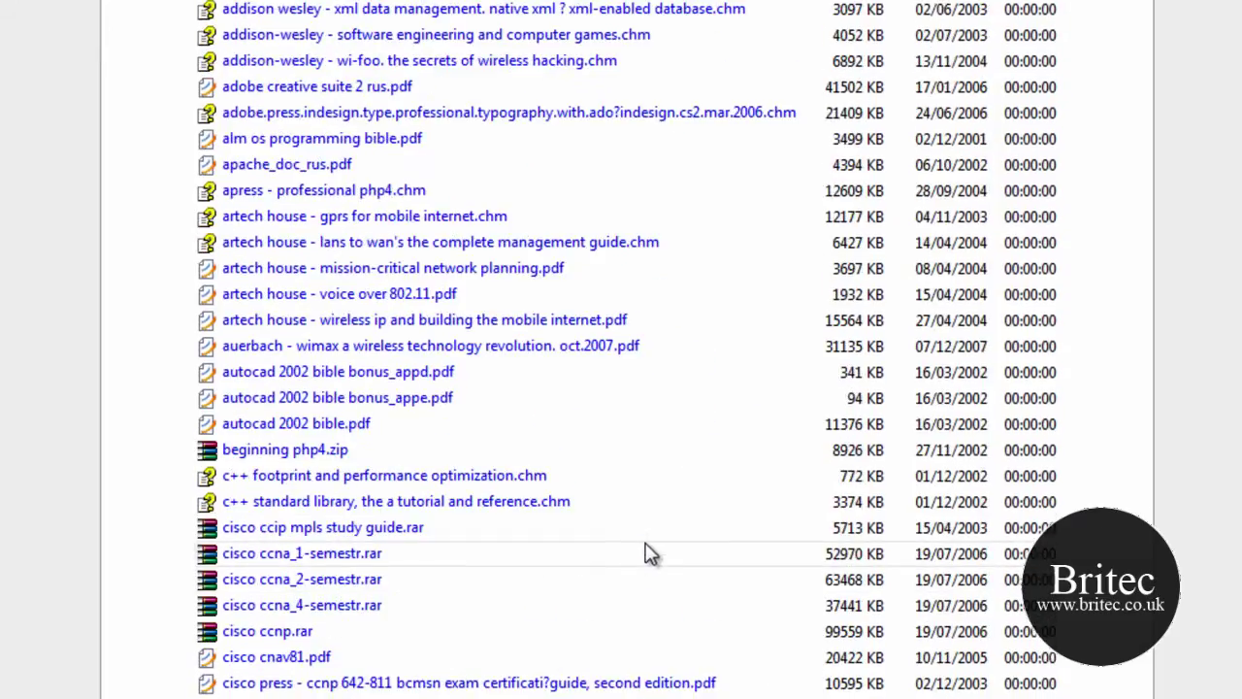
{"action": "scroll", "coordinate": [647, 554], "scroll_direction": "up", "scroll_amount": 15}
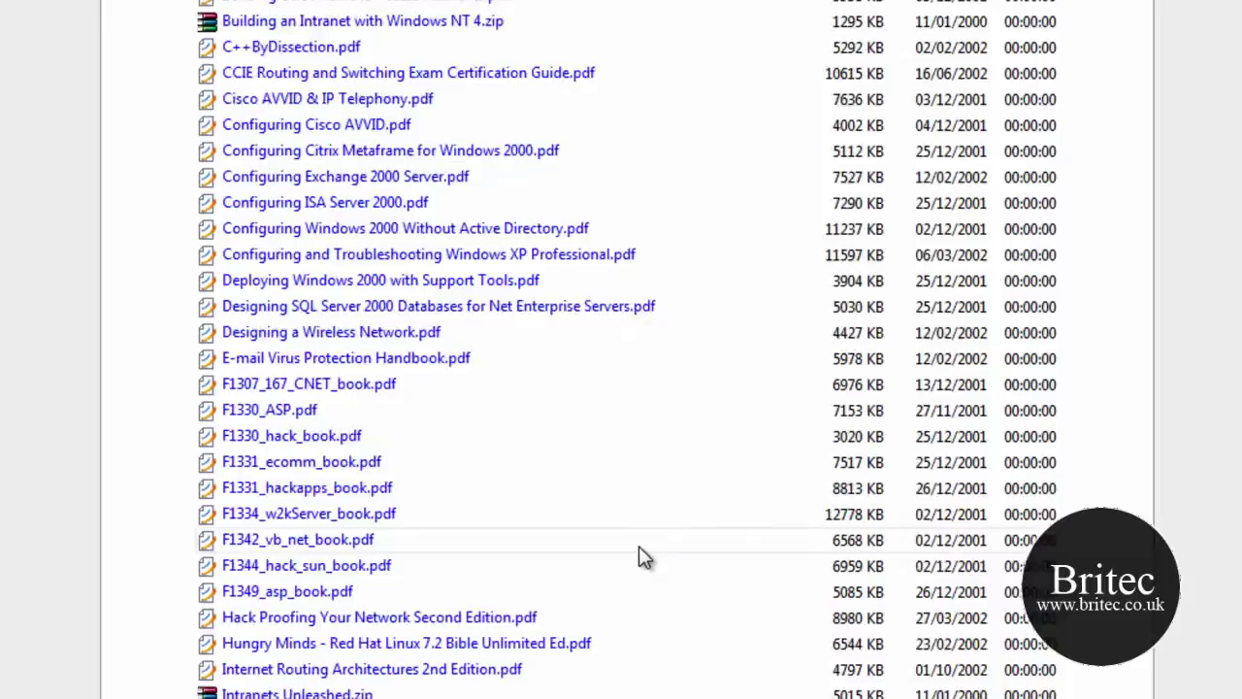
{"action": "scroll", "coordinate": [641, 555], "scroll_direction": "up", "scroll_amount": 5}
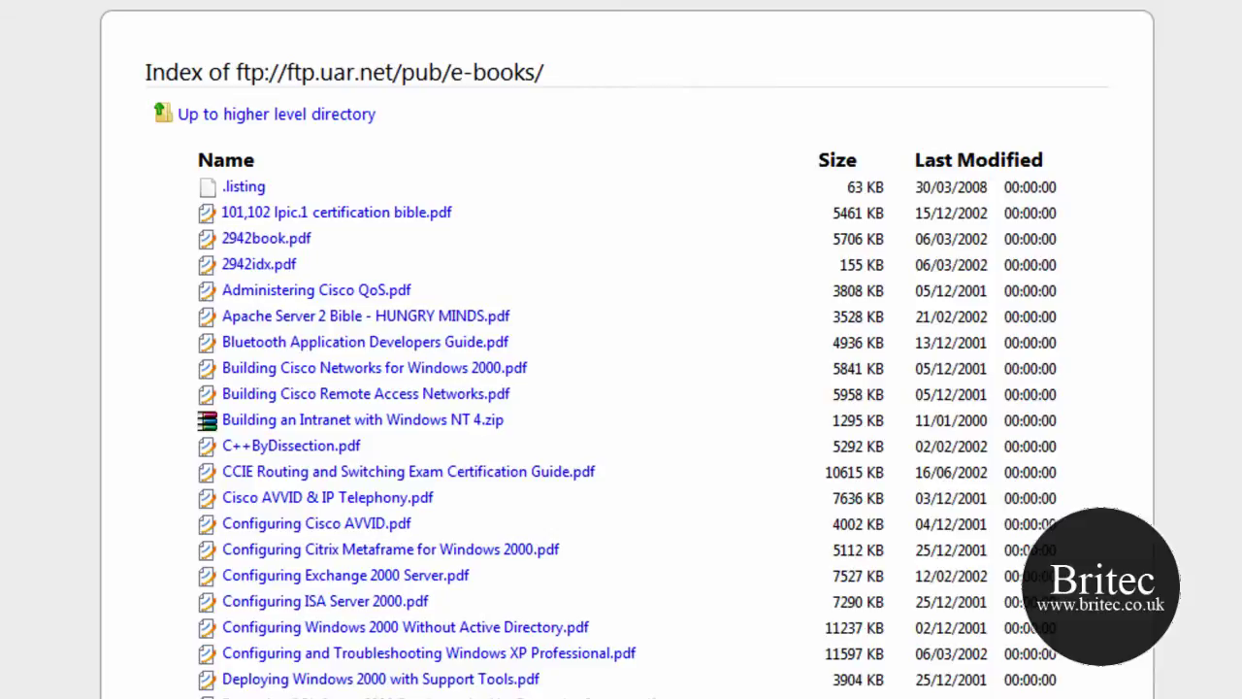
- Return to the Add Network Location wizard and submit ftp://ftp.uar.net/pub/e-books/ as the pasted network address
{"action": "left_click", "coordinate": [382, 158]}
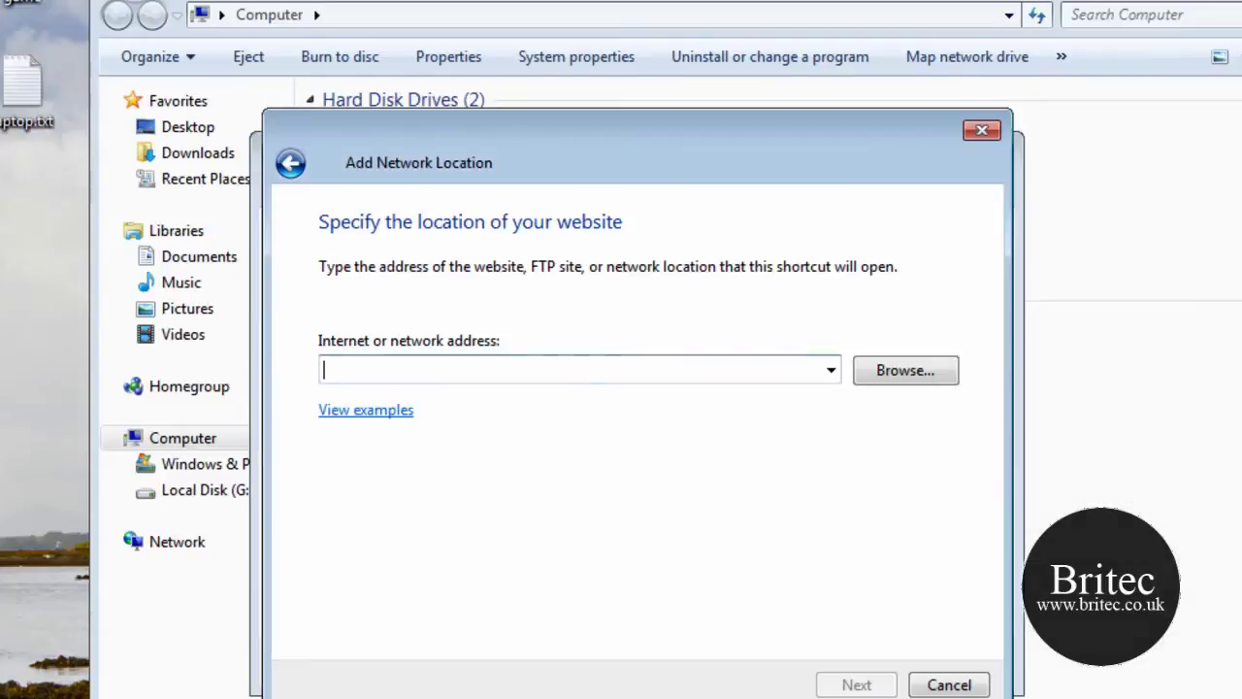
{"action": "left_click", "coordinate": [413, 370]}
{"action": "right_click", "coordinate": [414, 370]}
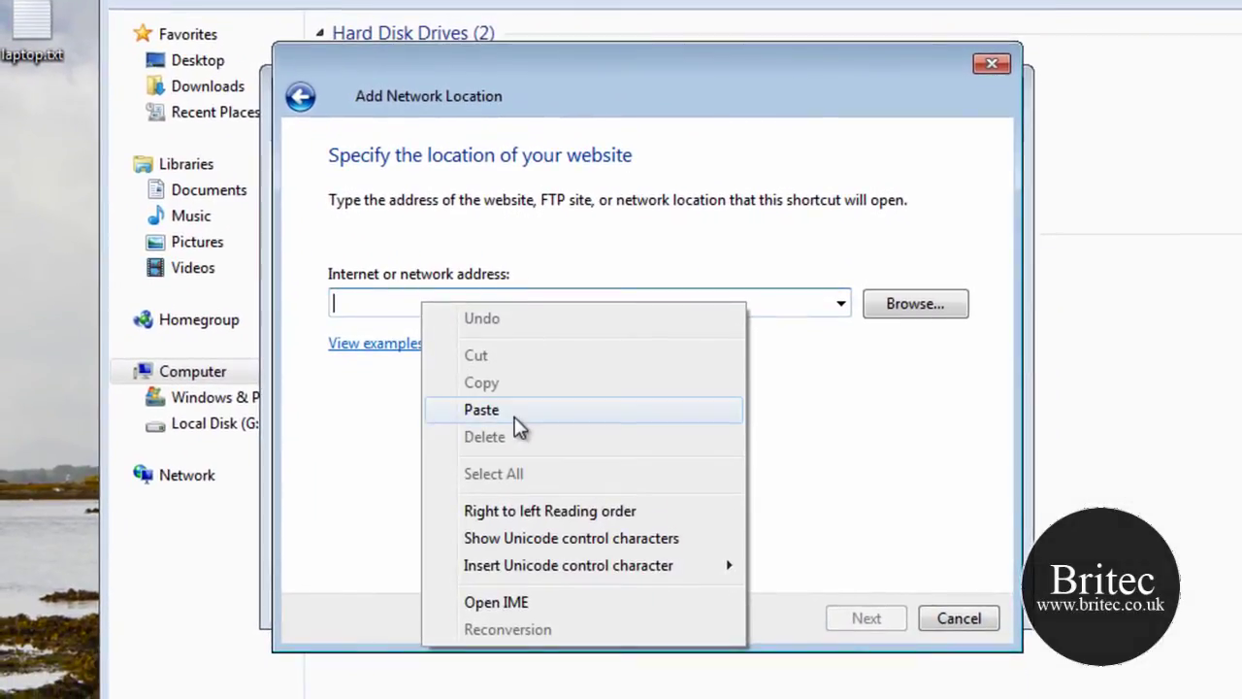
{"action": "left_click", "coordinate": [513, 424]}
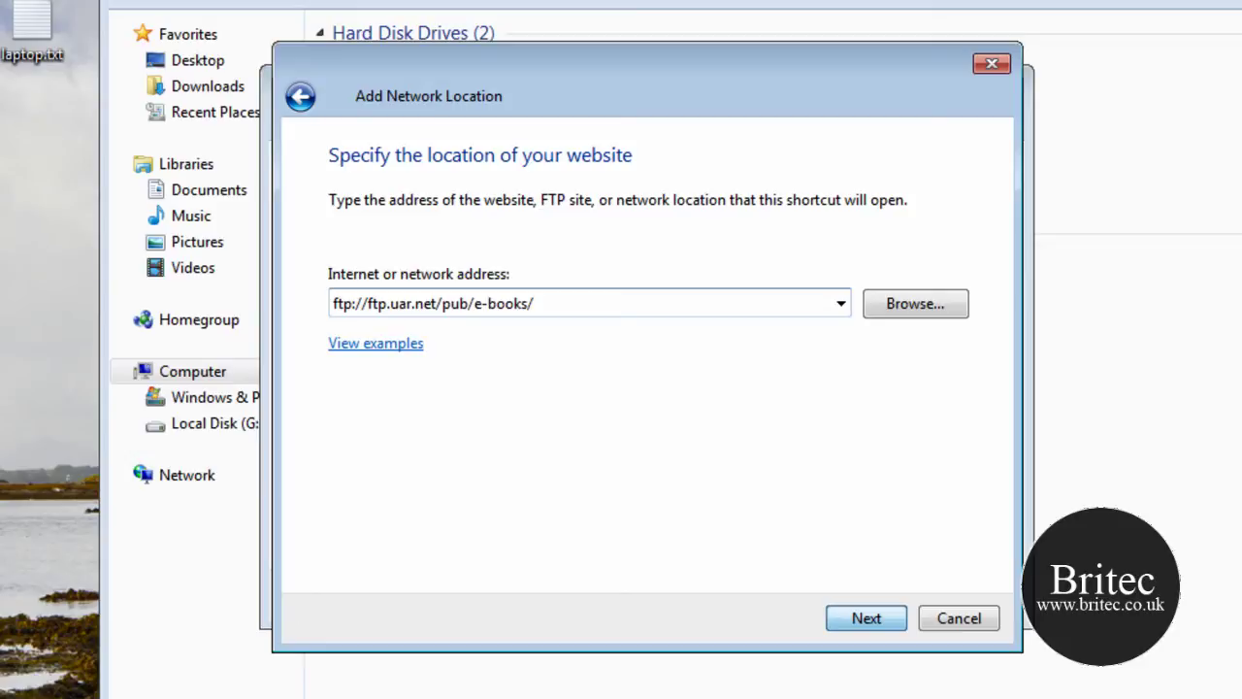
{"action": "left_click", "coordinate": [866, 621]}
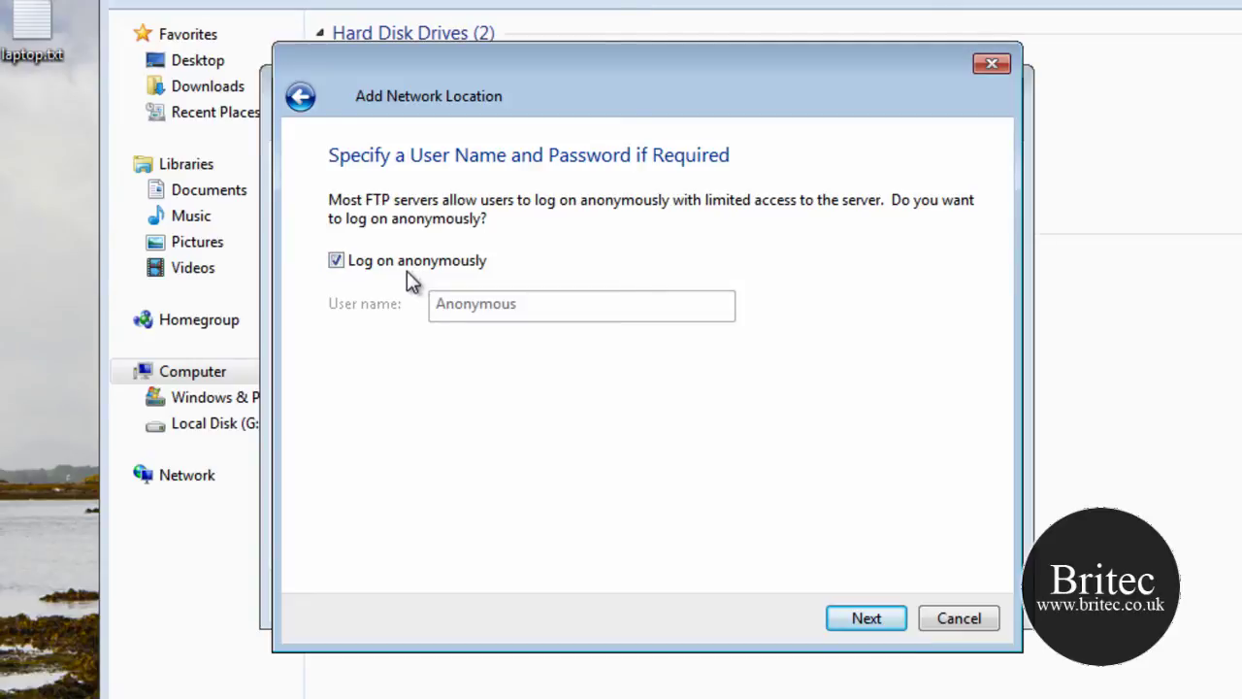
- View the user name option for the FTP logon, restore anonymous logon and continue the wizard
{"action": "left_click", "coordinate": [337, 261]}
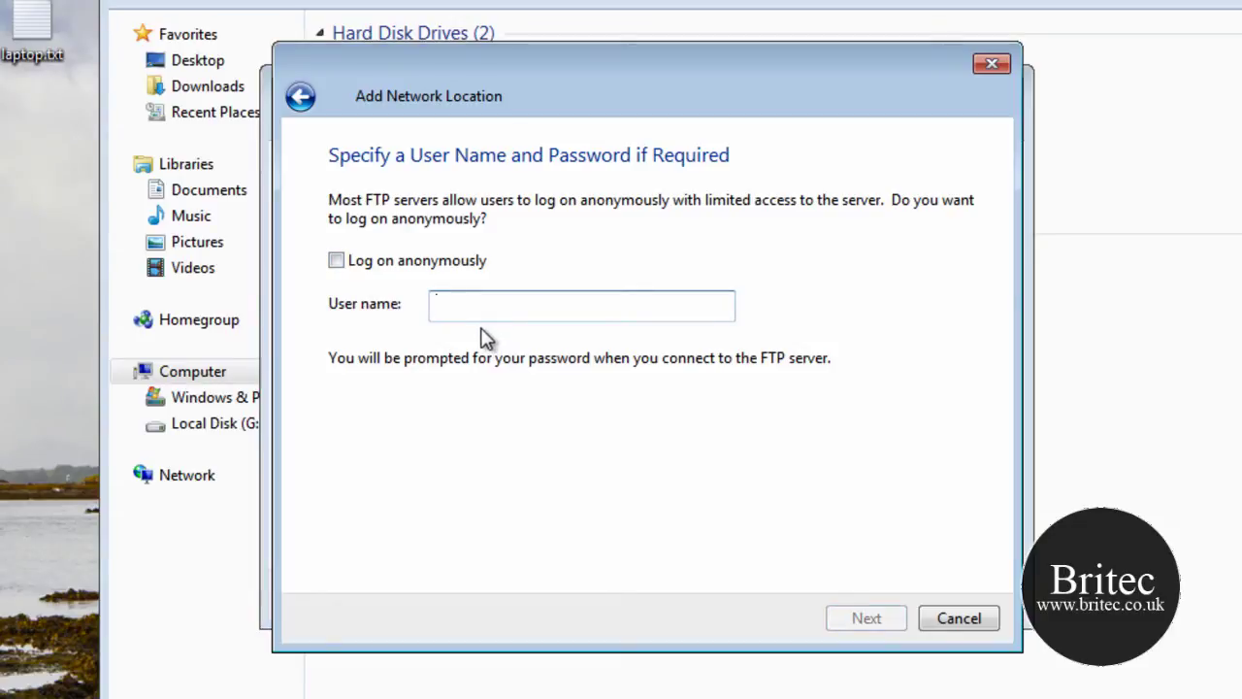
{"action": "left_click", "coordinate": [335, 260]}
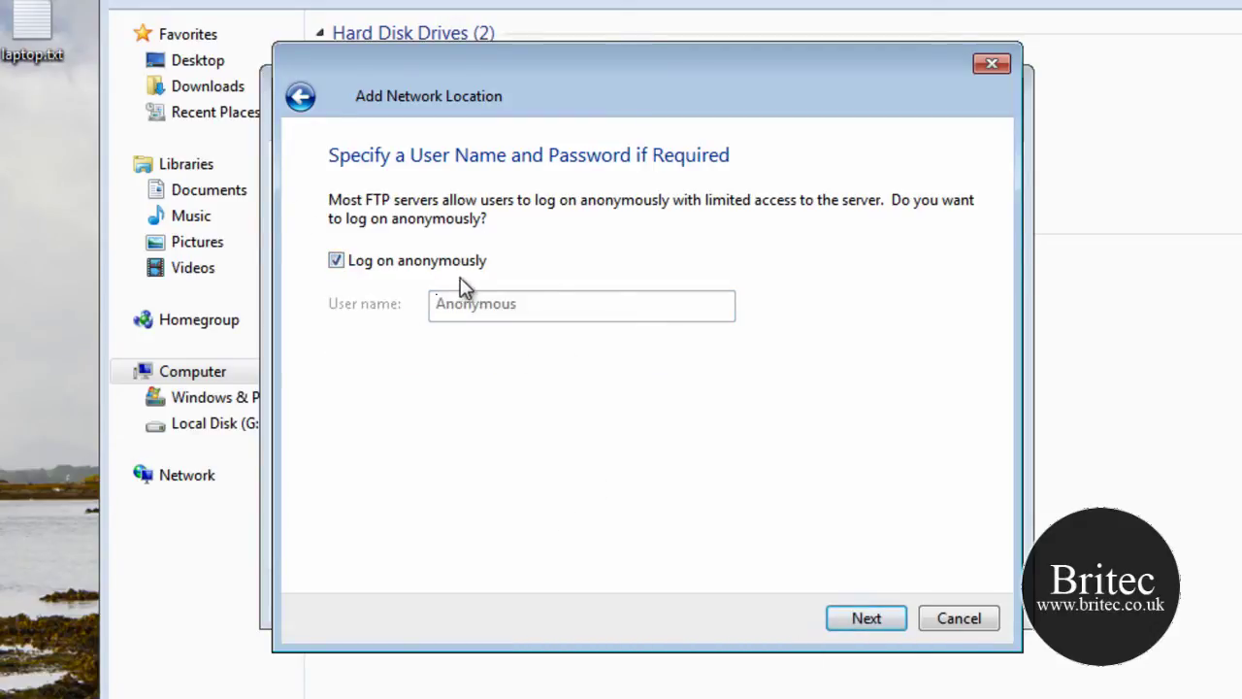
{"action": "left_click", "coordinate": [868, 619]}
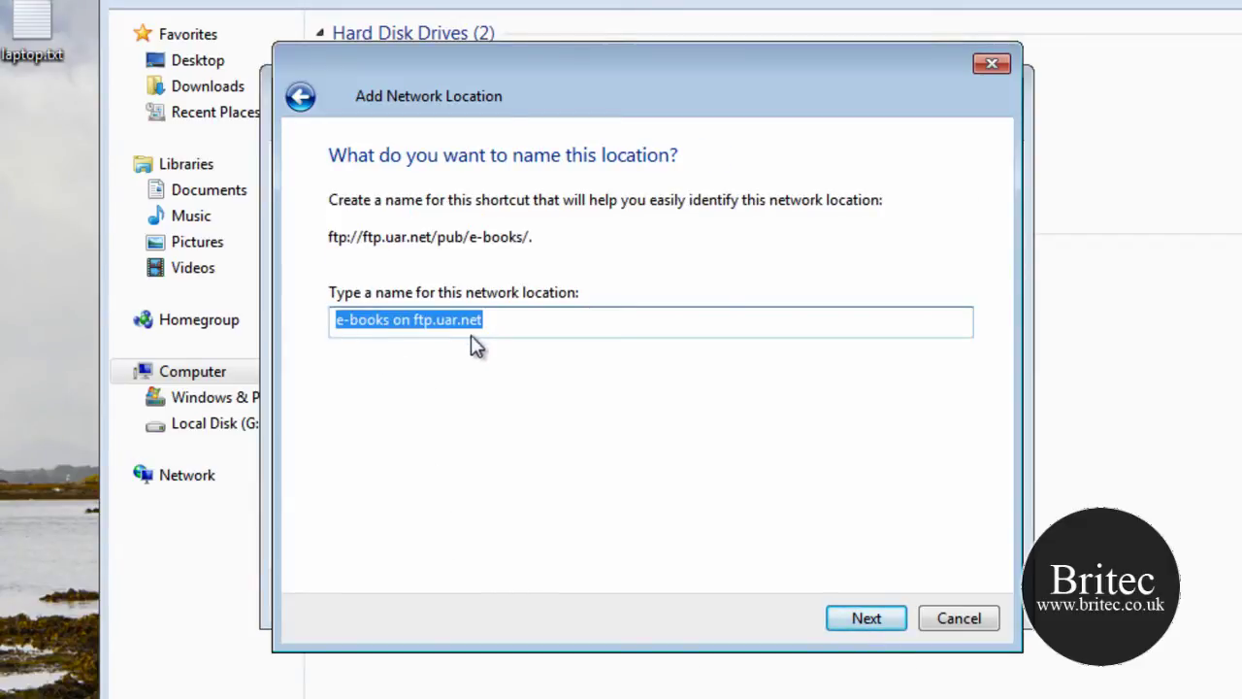
- Finish creating the network location under the suggested name "e-books on ftp.uar.net" and dismiss the Map Network Drive dialog
{"action": "left_click", "coordinate": [873, 626]}
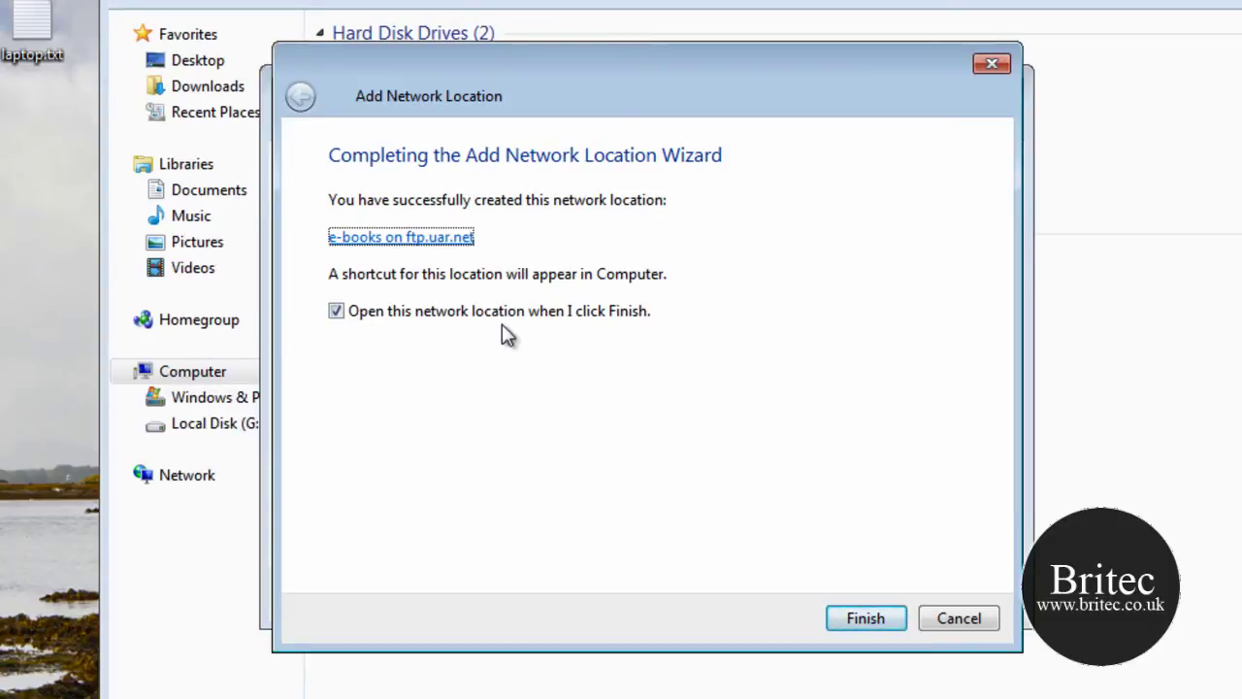
{"action": "left_click", "coordinate": [871, 624]}
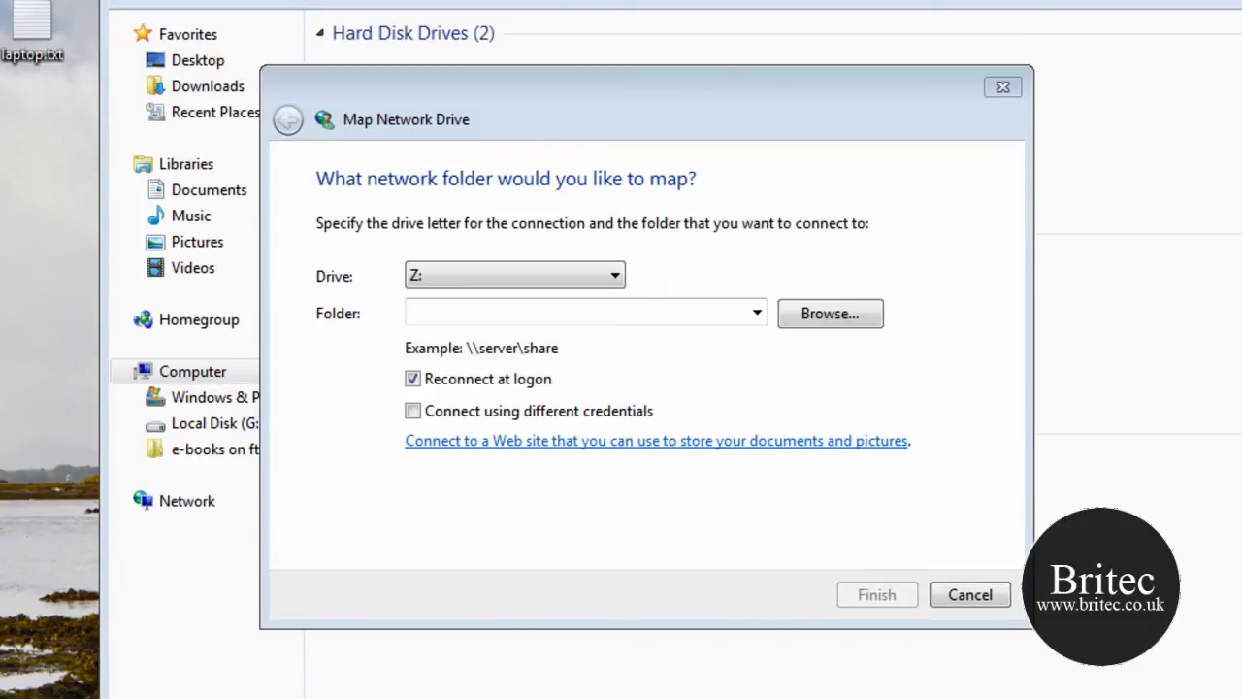
{"action": "left_click", "coordinate": [1002, 89]}
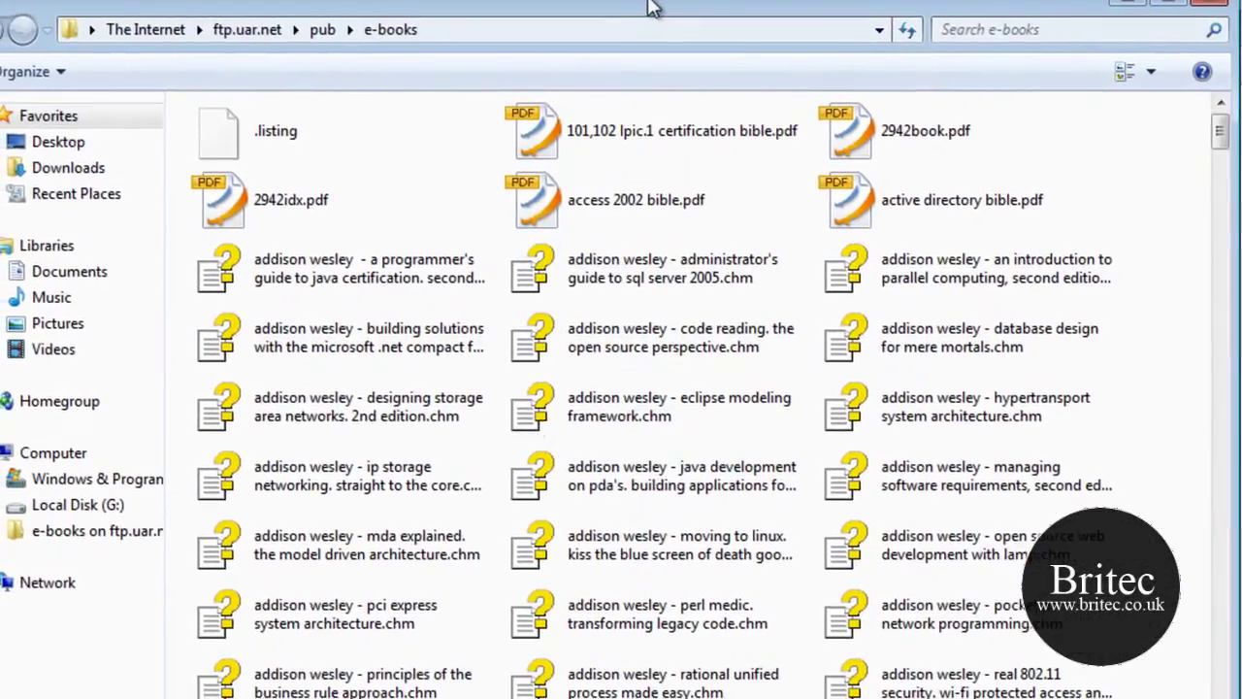
- Start copying cisco ccnp.rar from the e-books FTP folder to the desktop and cancel the transfer
{"action": "scroll", "coordinate": [864, 652], "scroll_direction": "down", "scroll_amount": 3}
{"action": "scroll", "coordinate": [824, 627], "scroll_direction": "down", "scroll_amount": 10}
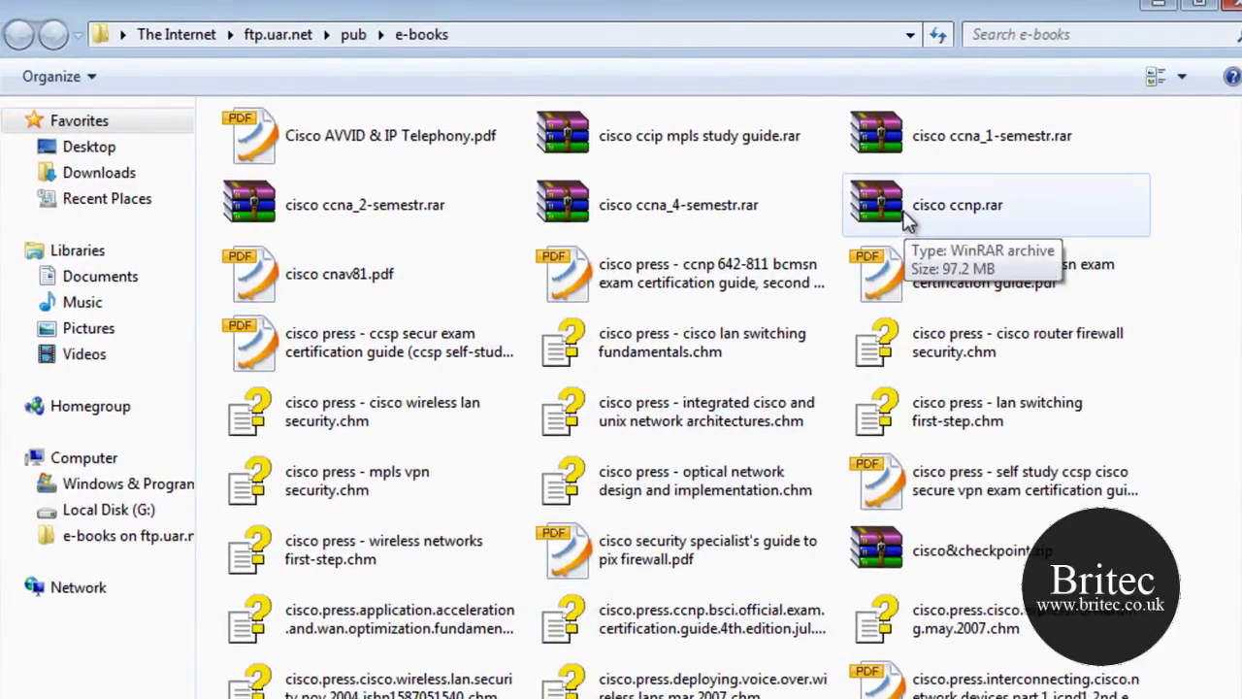
{"action": "left_click_drag", "start_coordinate": [905, 218], "coordinate": [534, 2]}
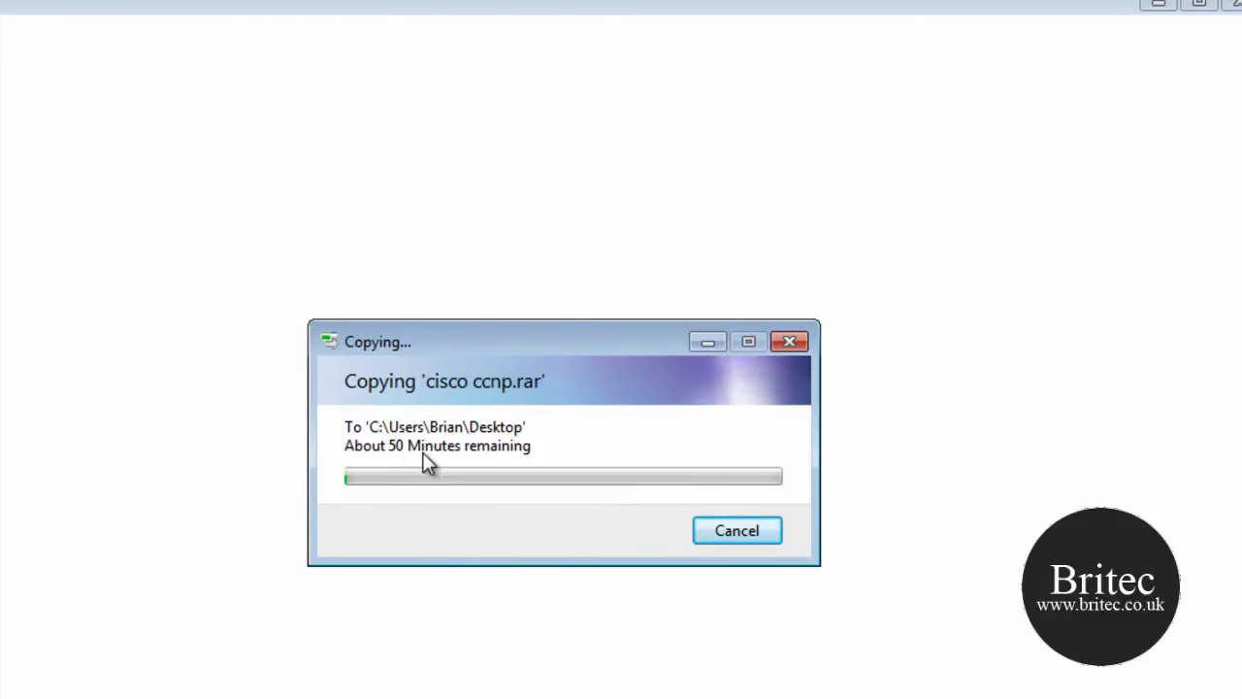
{"action": "left_click", "coordinate": [737, 534]}
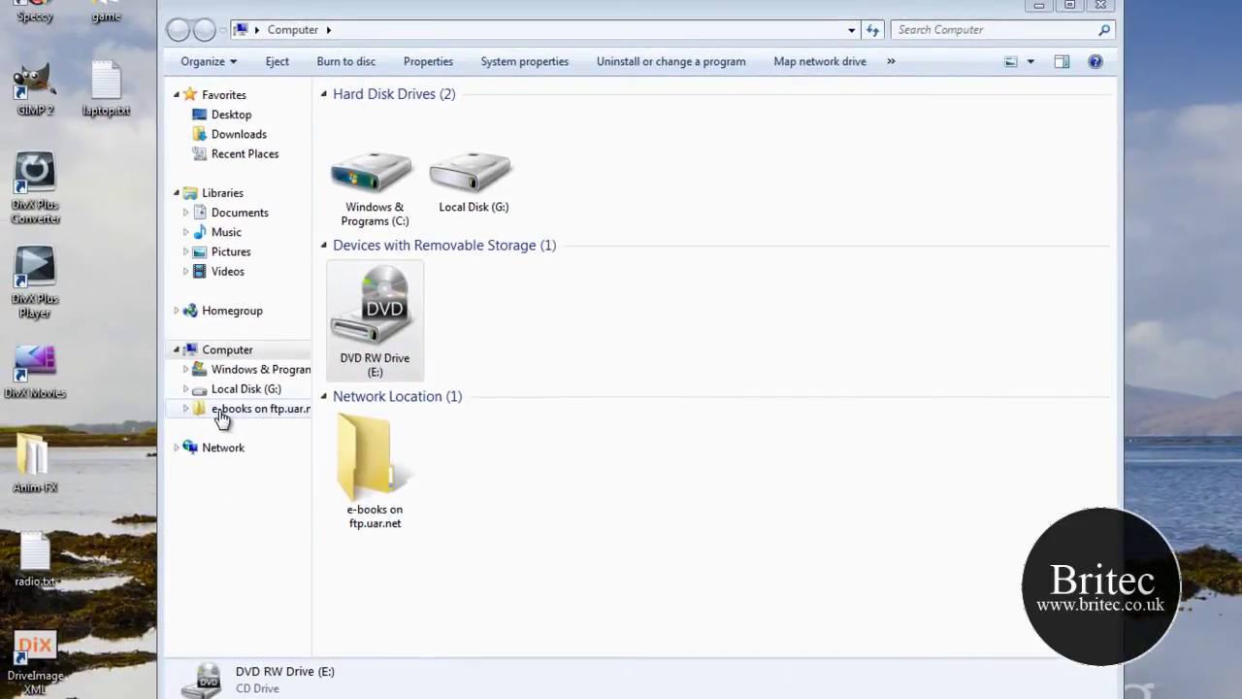
- Delete the "e-books on ftp.uar.net" network location and close the Computer window
{"action": "right_click", "coordinate": [223, 418]}
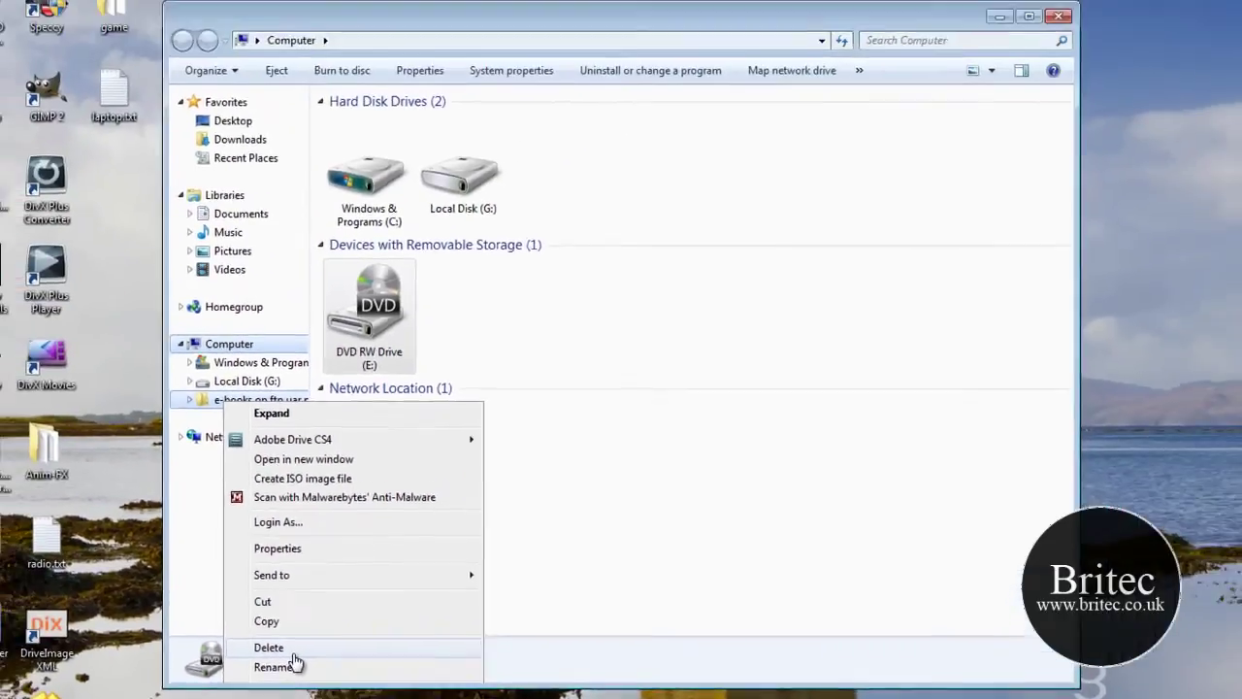
{"action": "left_click", "coordinate": [234, 596]}
{"action": "left_click", "coordinate": [618, 412]}
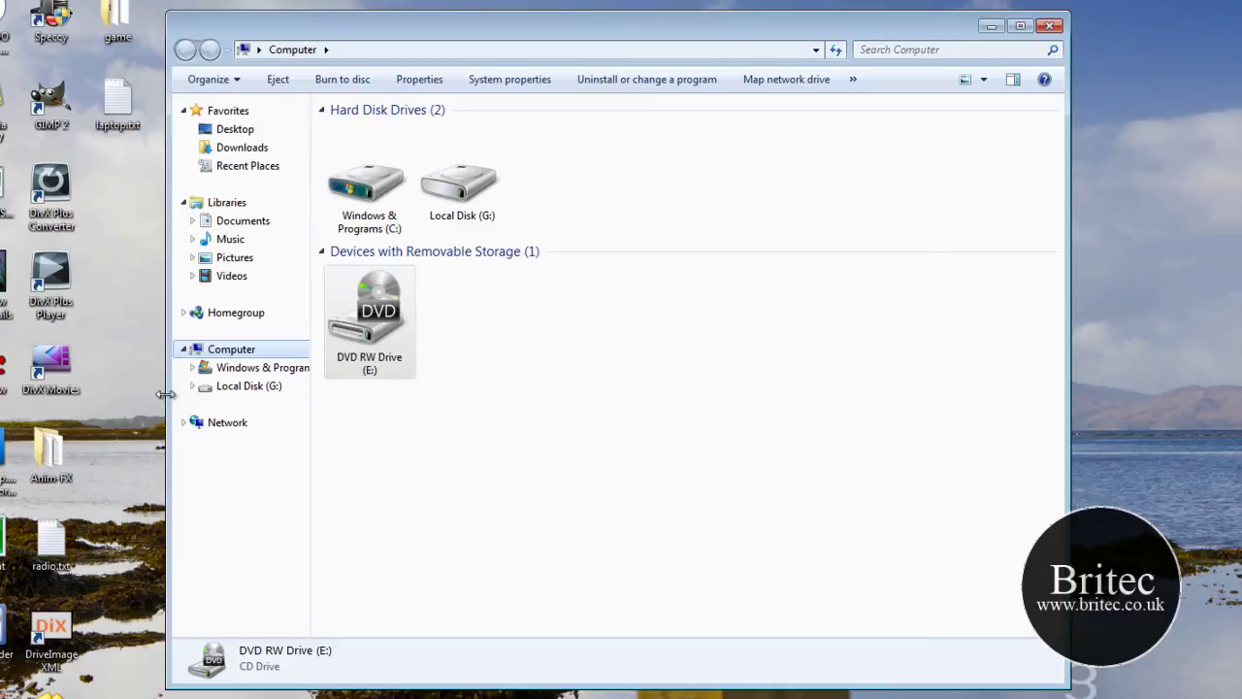
{"action": "left_click", "coordinate": [1050, 24]}
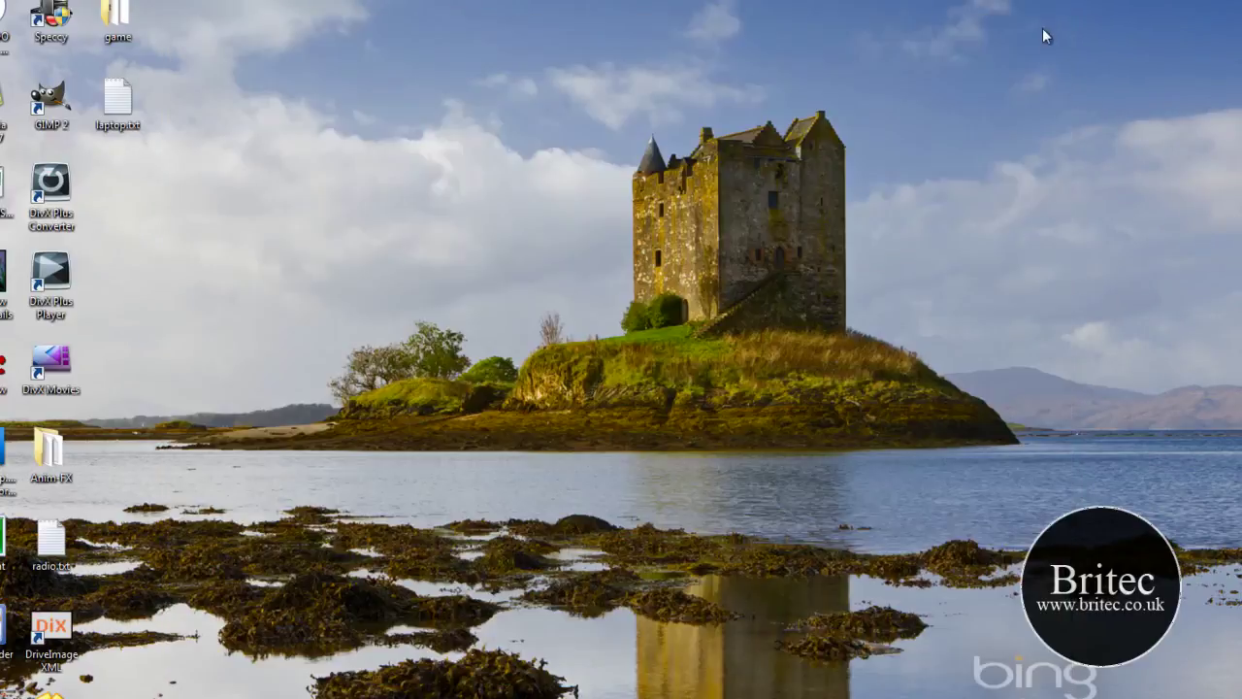